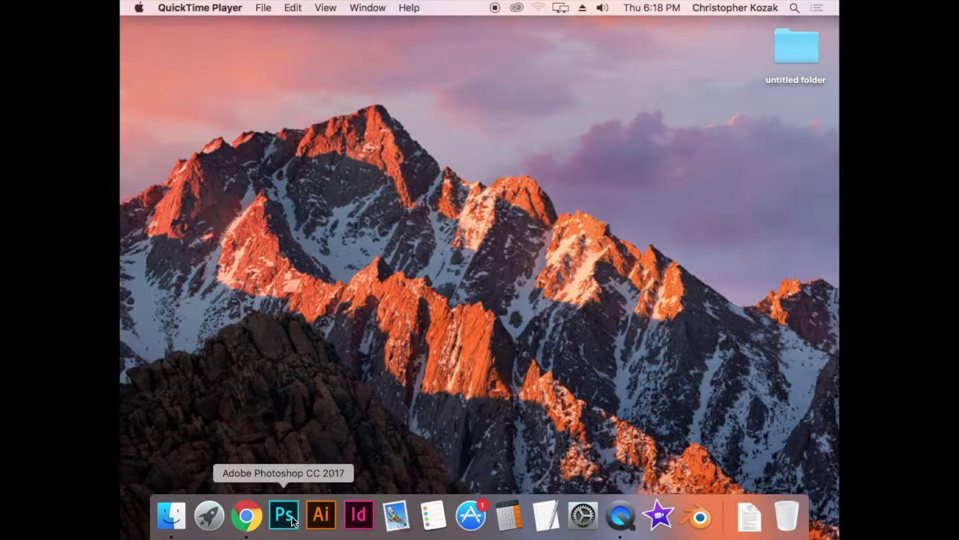
# - Find Adobe Photoshop CC 2017 among the installed applications and launch it
pyautogui.click(212, 521)
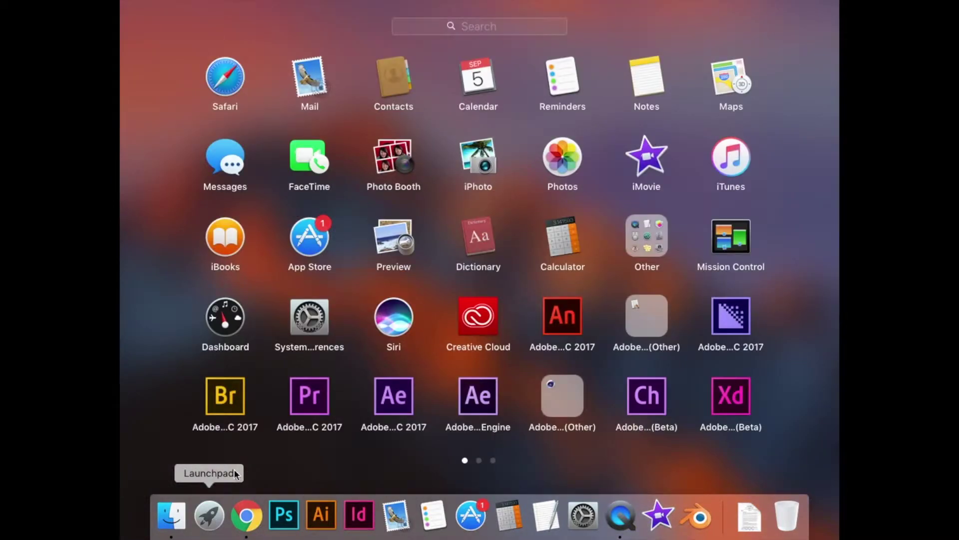
pyautogui.hscroll(2, 477, 269)
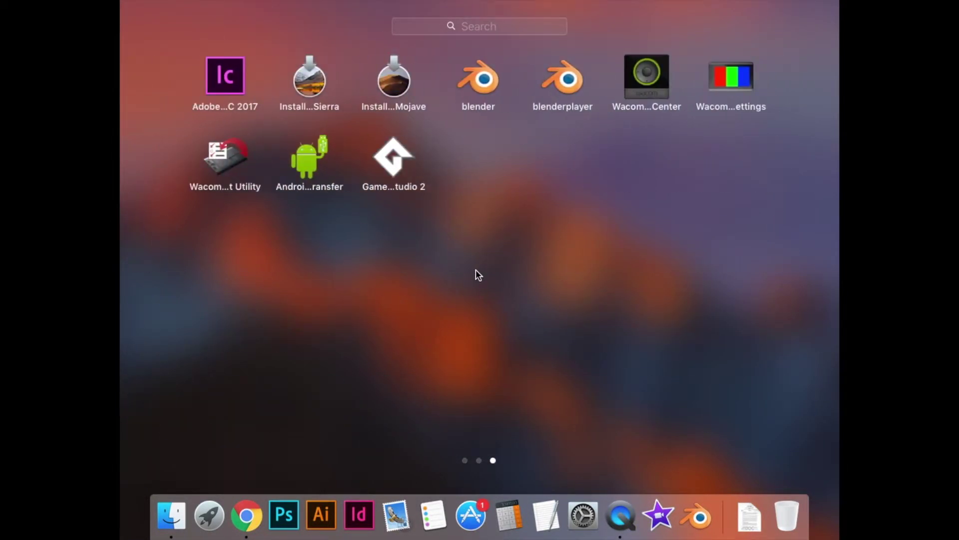
pyautogui.hscroll(-1, 477, 273)
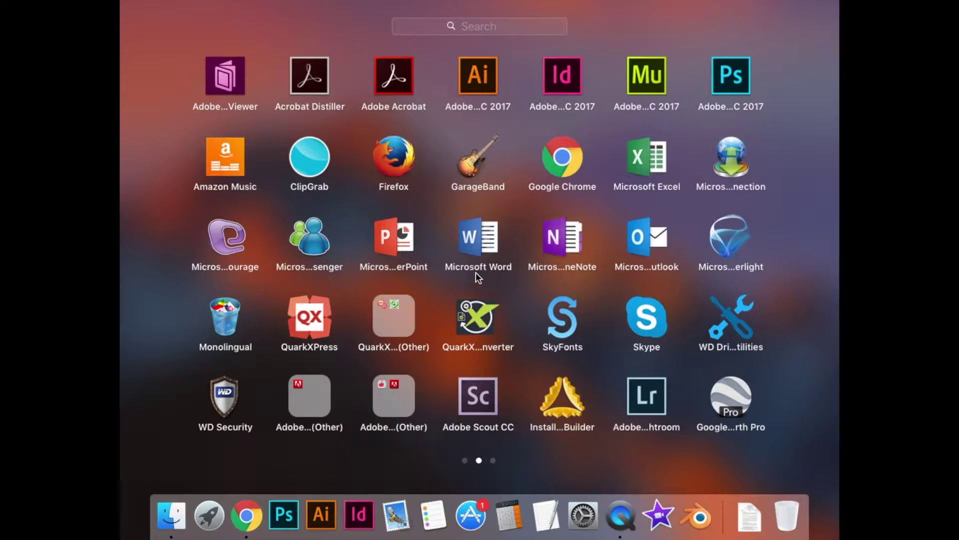
pyautogui.click(732, 77)
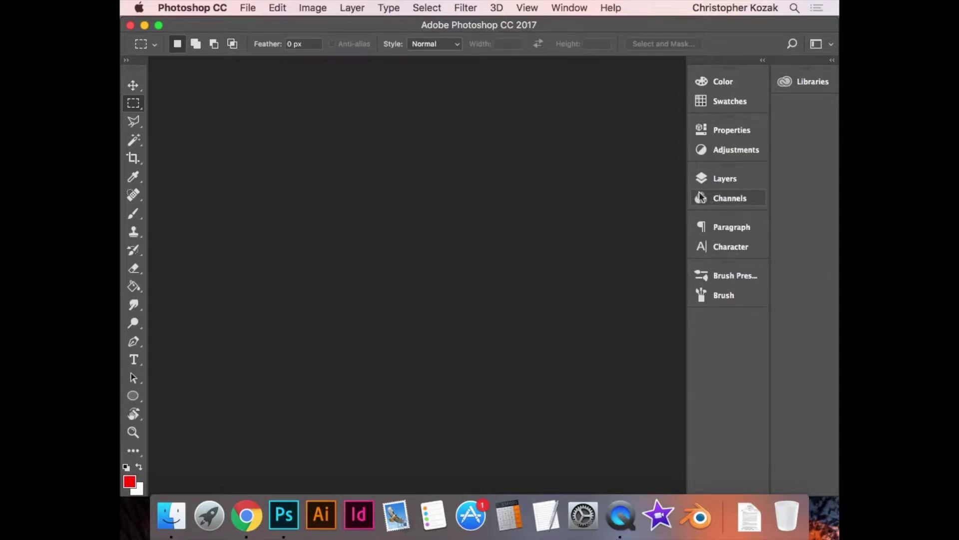
# - Detach the Color and Swatches panels from the dock as two separate floating panels
pyautogui.click(714, 79)
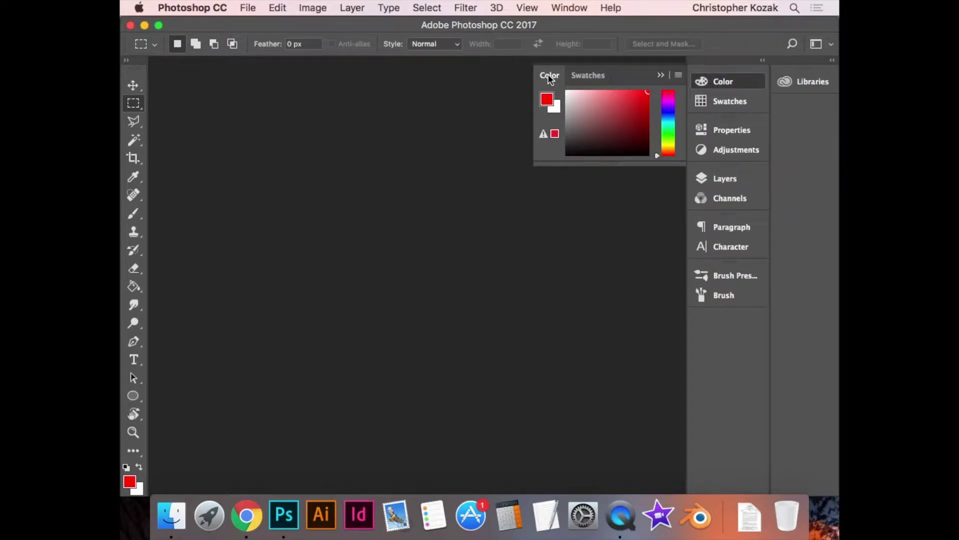
pyautogui.moveTo(549, 77); pyautogui.dragTo(235, 72)
pyautogui.moveTo(552, 76); pyautogui.dragTo(380, 162)
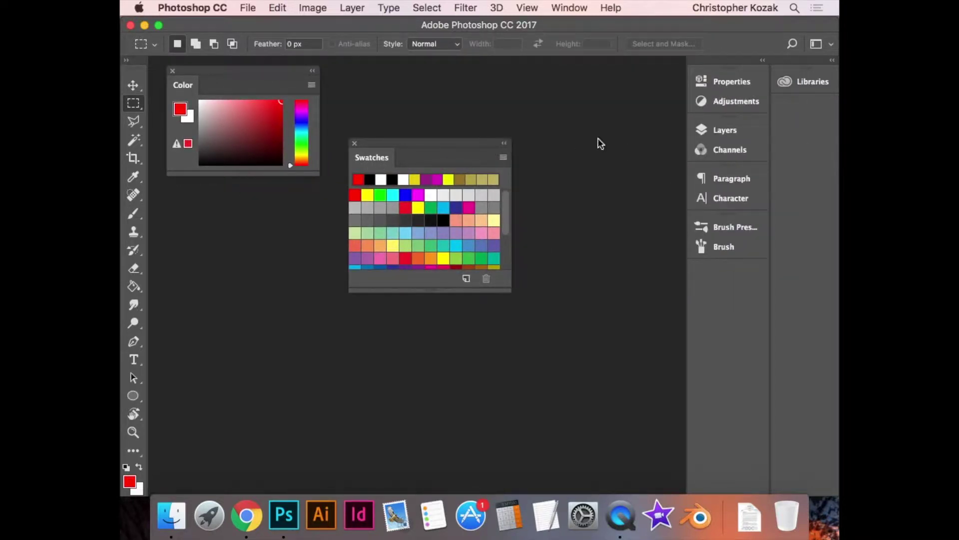
# - Dock the Swatches and Color panels back below the Brush panels, combined in one group
pyautogui.moveTo(376, 157); pyautogui.dragTo(727, 278)
pyautogui.moveTo(180, 85); pyautogui.dragTo(713, 309)
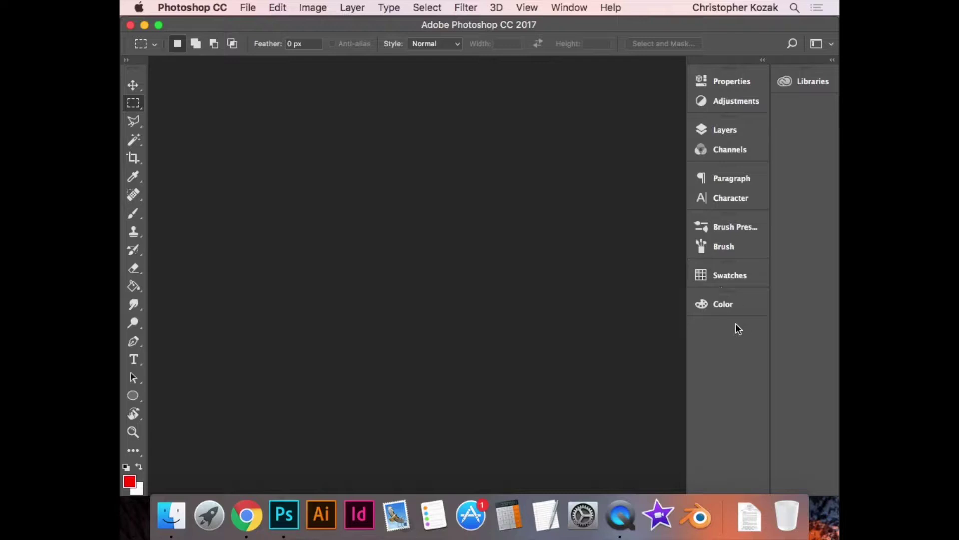
pyautogui.moveTo(724, 274)
pyautogui.mouseDown()
pyautogui.moveTo(570, 268)
pyautogui.moveTo(553, 255)
pyautogui.moveTo(712, 280)
pyautogui.mouseUp()
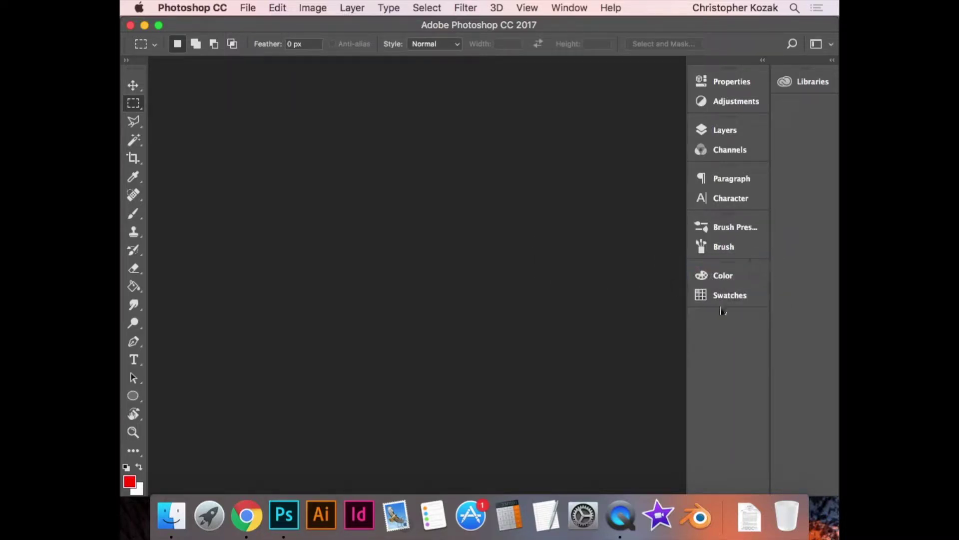
# - Expand the regrouped Color and Swatches panels, compare the two, and collapse the group again
pyautogui.click(726, 278)
pyautogui.click(574, 269)
pyautogui.click(546, 269)
pyautogui.click(576, 268)
pyautogui.click(540, 268)
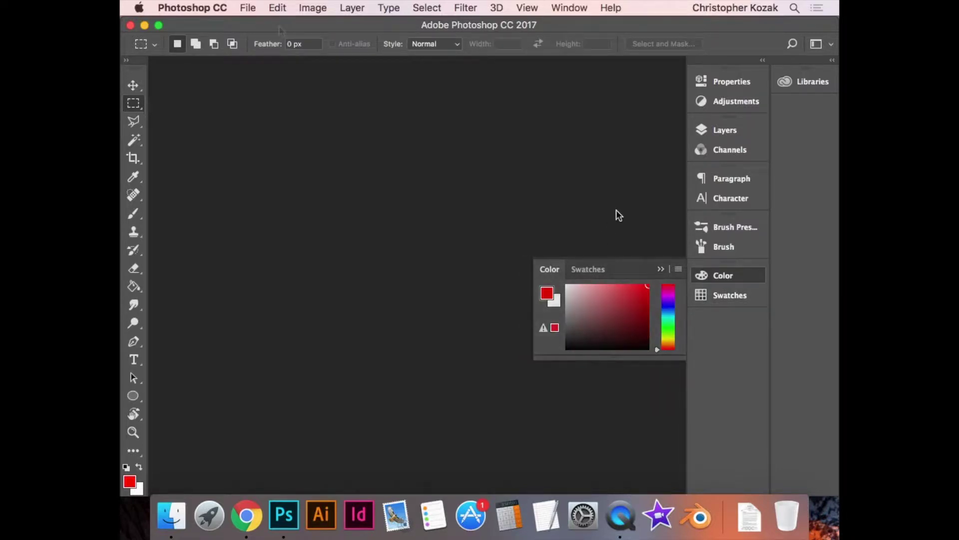
pyautogui.click(617, 210)
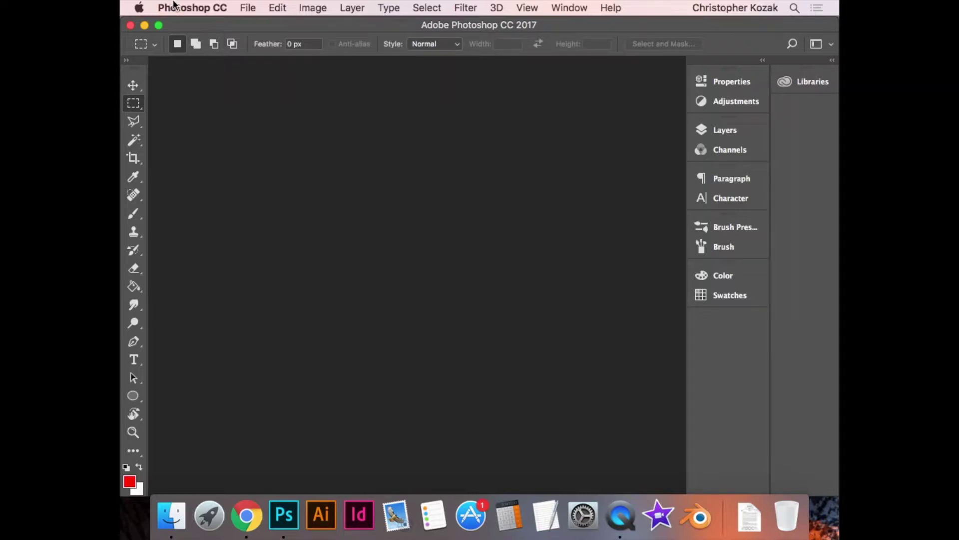
# - Start a new document and enter "photoshop project 01" as its name
pyautogui.click(248, 8)
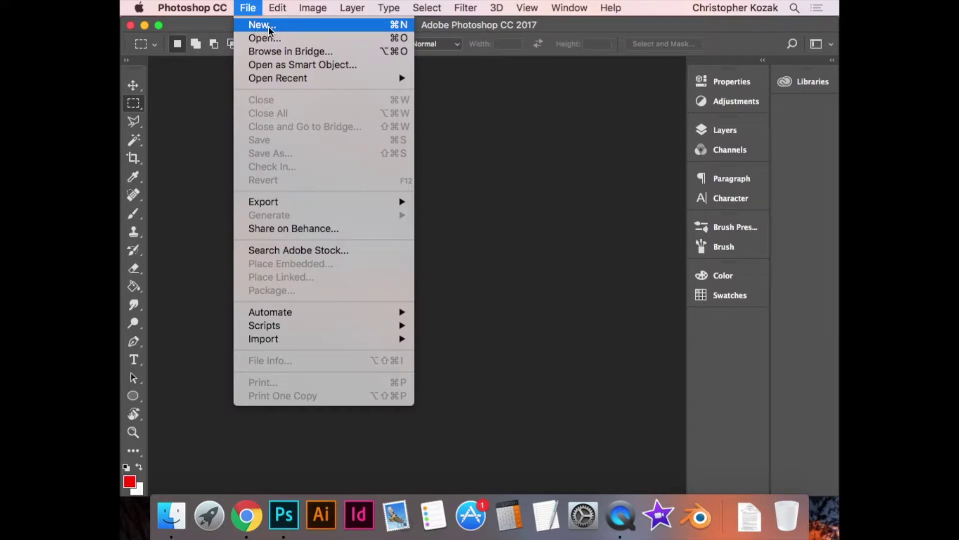
pyautogui.click(265, 25)
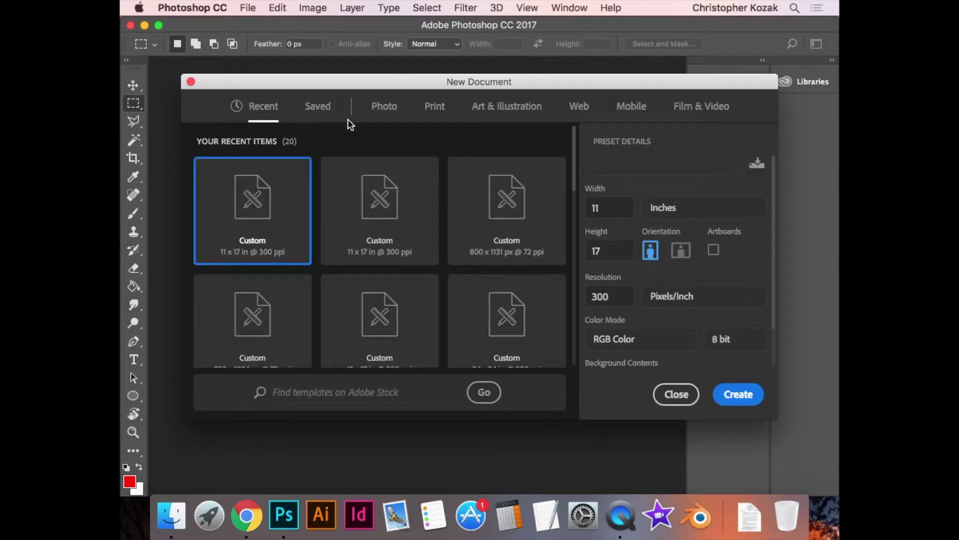
pyautogui.moveTo(218, 80); pyautogui.dragTo(185, 23)
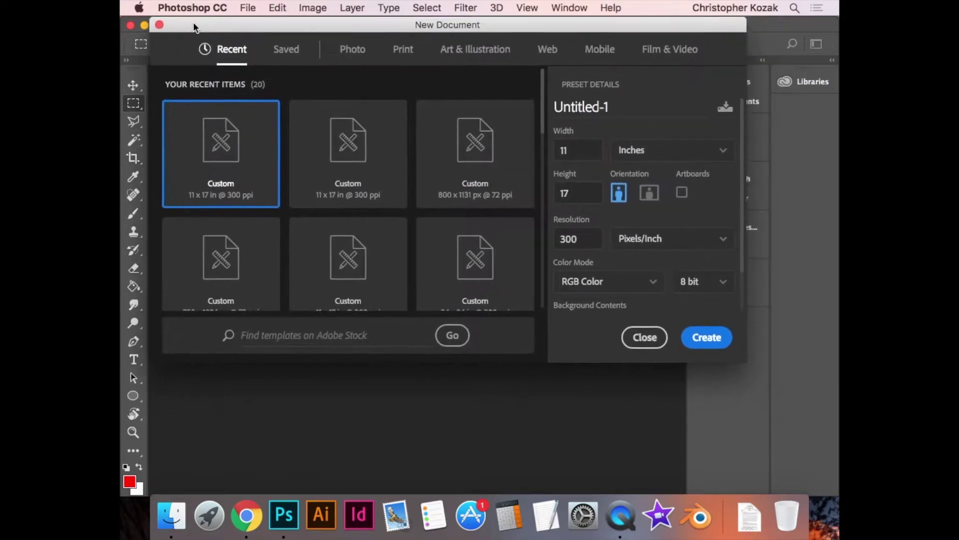
pyautogui.click(589, 107)
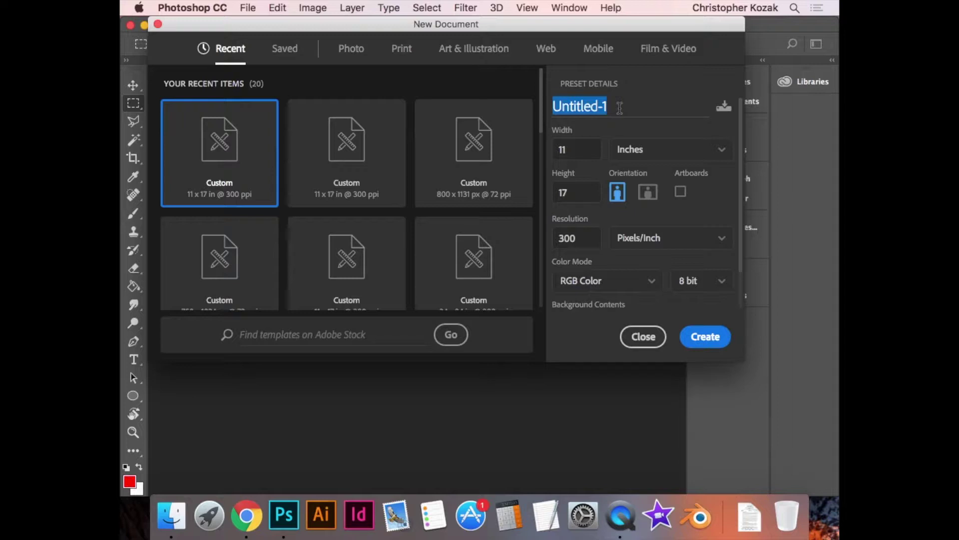
pyautogui.write('ph')
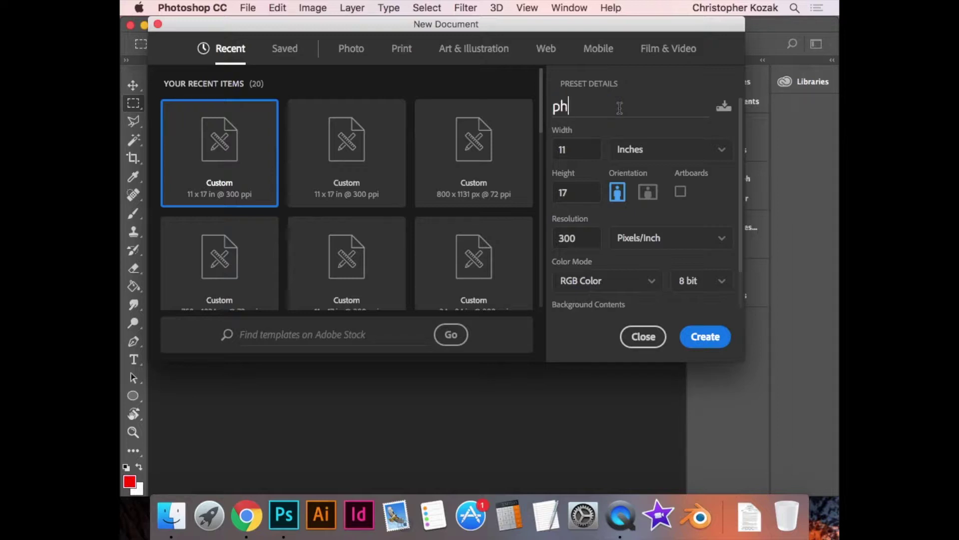
pyautogui.write('otoshop project 01')
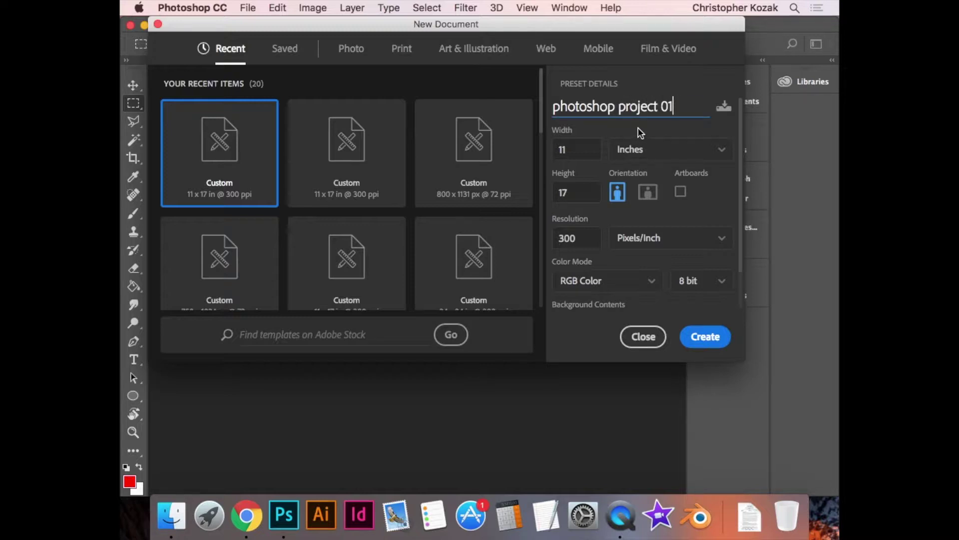
# - Replace the new document's name with "big dumb first poop project"
pyautogui.moveTo(672, 107); pyautogui.dragTo(554, 107)
pyautogui.press('BackSpace')
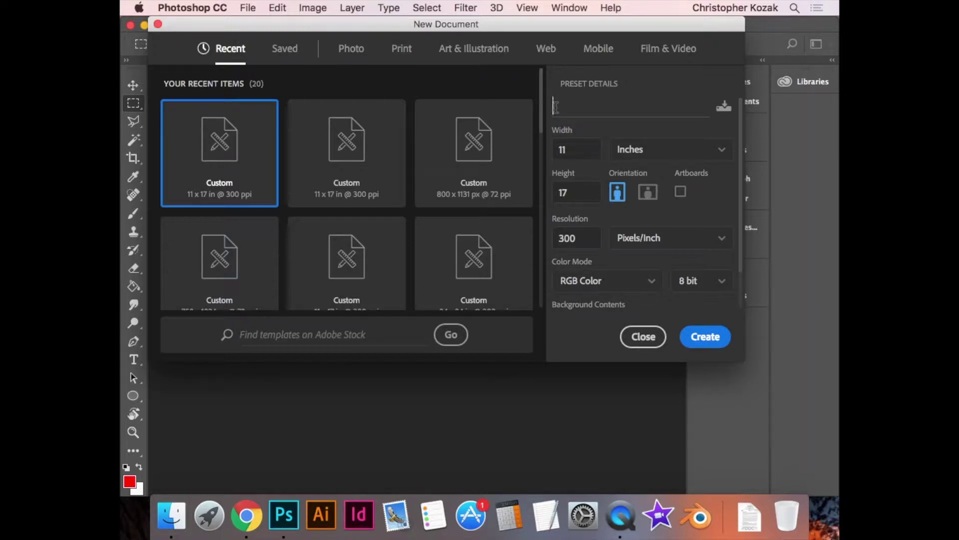
pyautogui.write('big dumb first p')
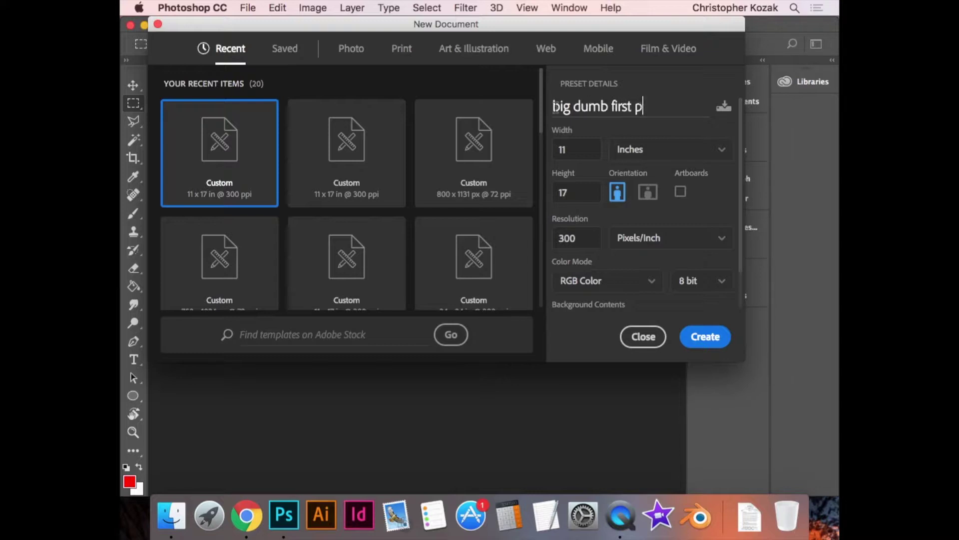
pyautogui.write('oop project')
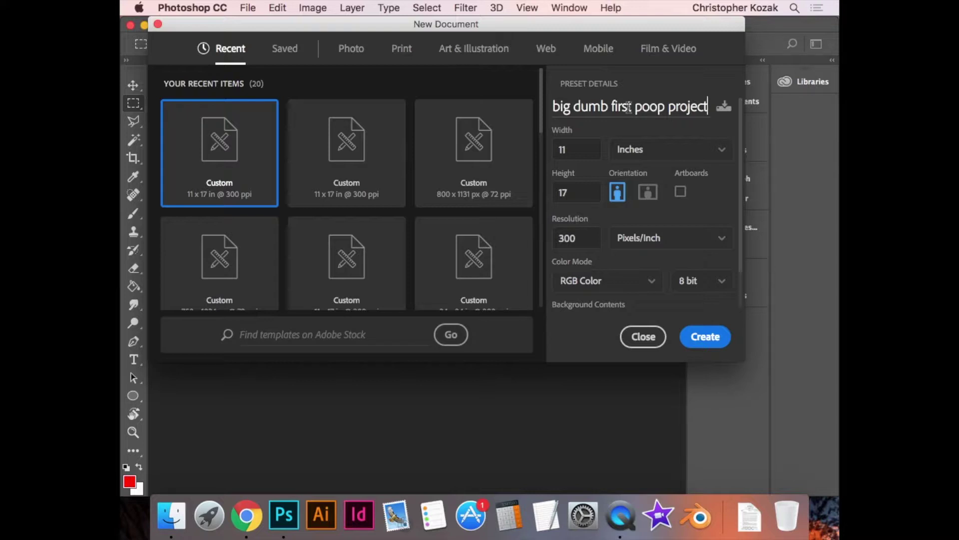
# - Set the new document's size to 8.5 inches wide and 11 inches high
pyautogui.press('Tab')
pyautogui.write('8.5')
pyautogui.press('Tab')
pyautogui.write('11')
pyautogui.click(670, 156)
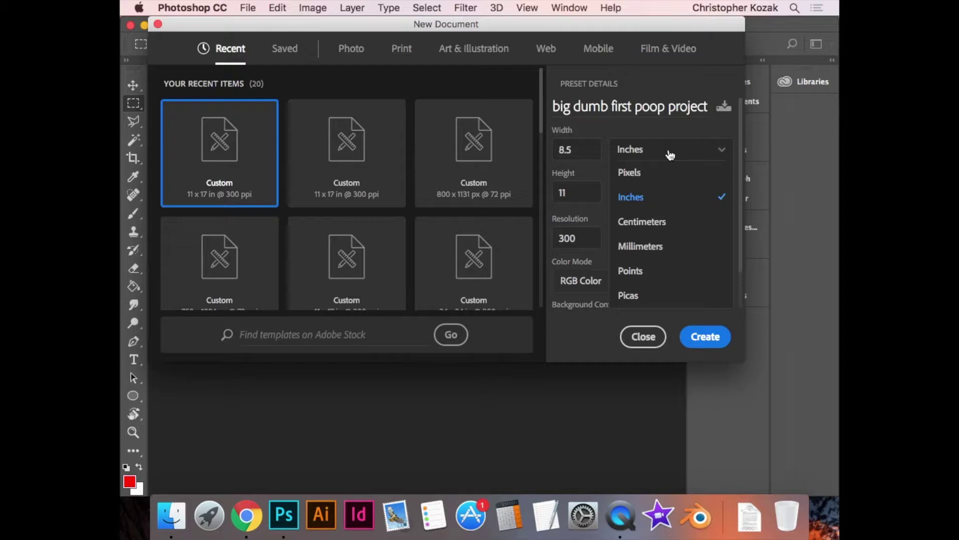
pyautogui.click(639, 198)
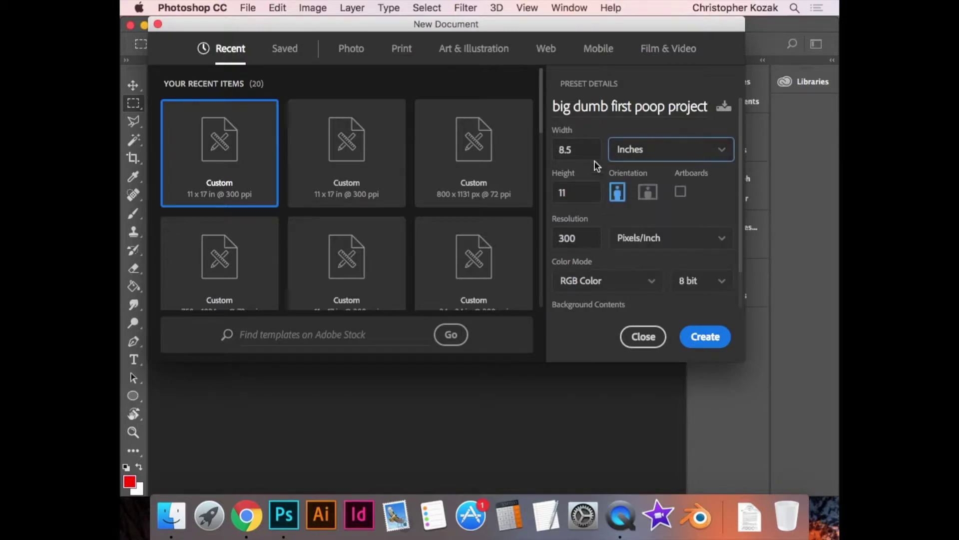
pyautogui.click(580, 192)
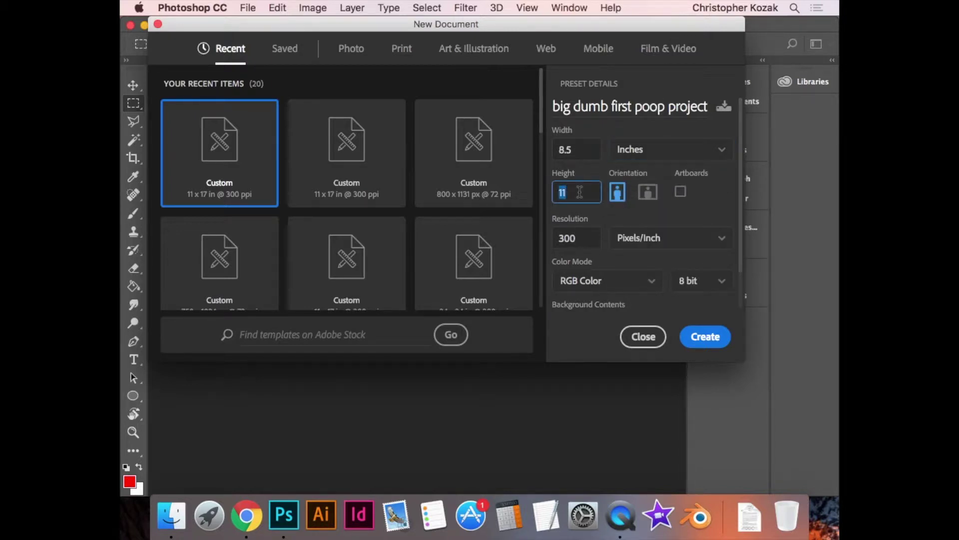
# - Check the resolution and color mode settings, keeping 300 pixels/inch and RGB Color
pyautogui.click(580, 238)
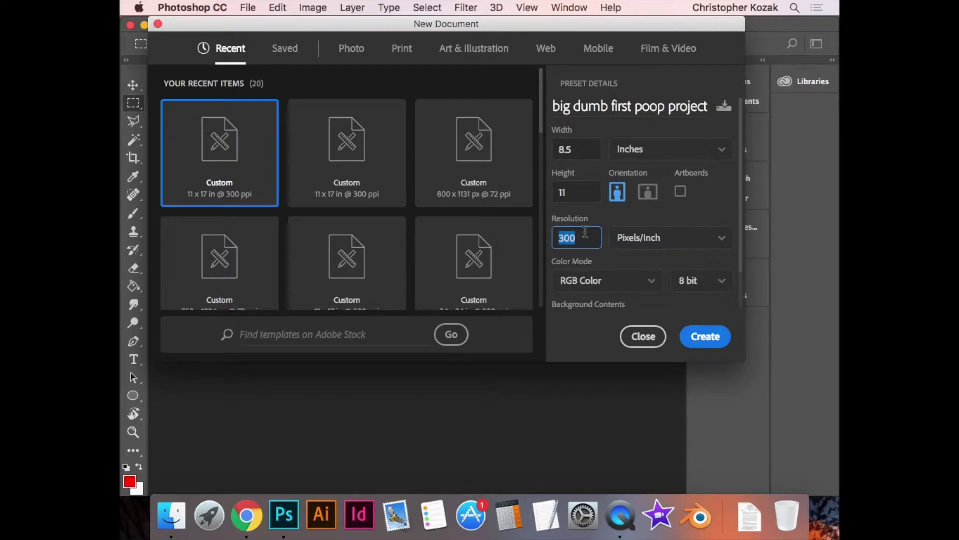
pyautogui.moveTo(743, 237); pyautogui.dragTo(739, 268)
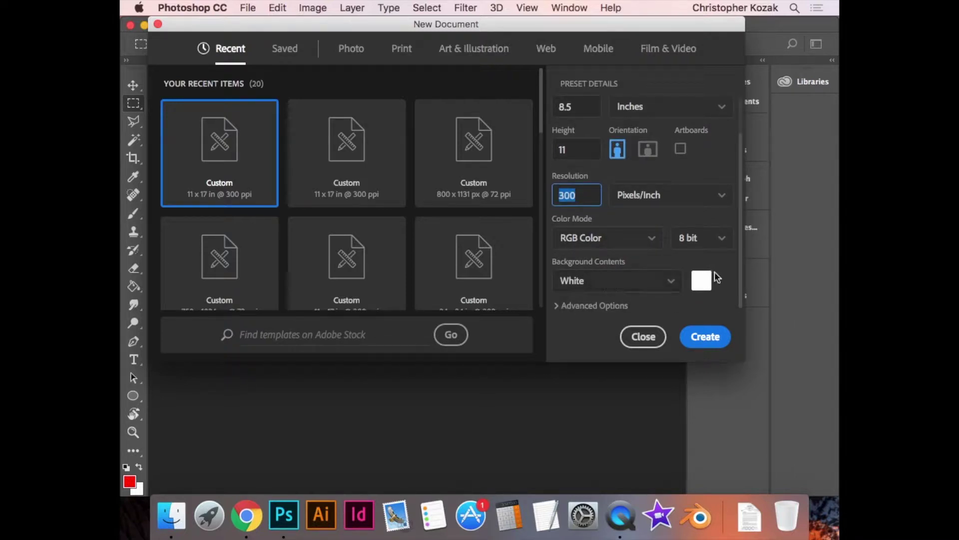
pyautogui.click(637, 243)
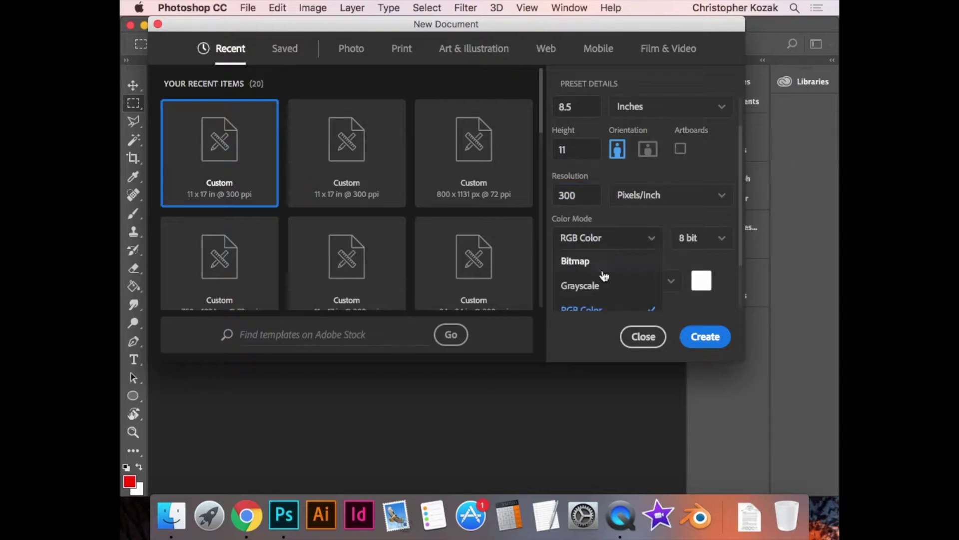
pyautogui.scroll(-3, 591, 272)
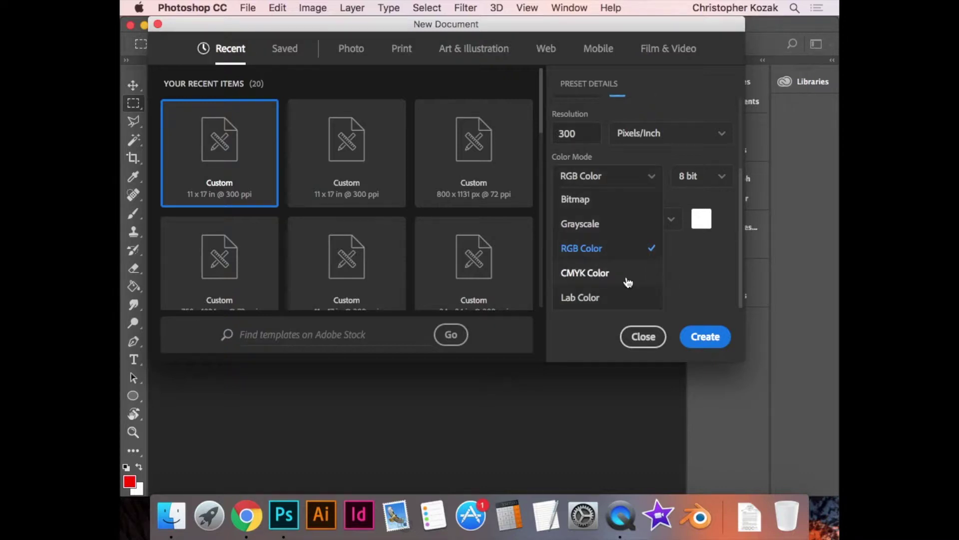
pyautogui.click(709, 312)
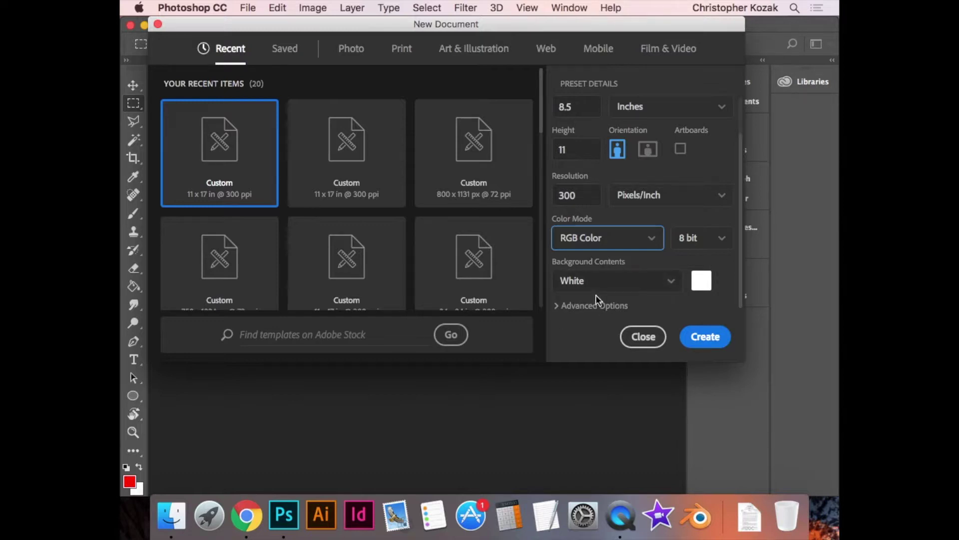
# - Create the document with White background contents and close the extra New Document dialog
pyautogui.click(615, 283)
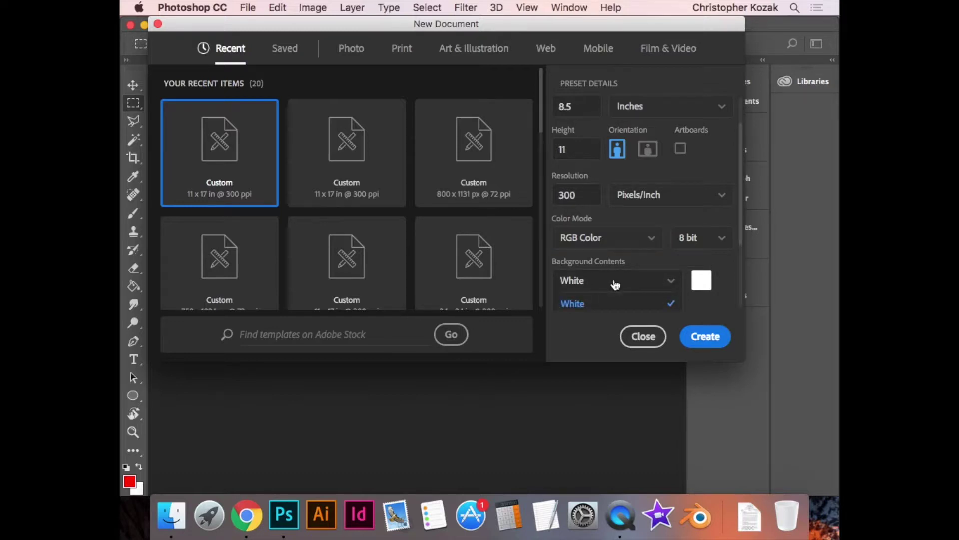
pyautogui.click(587, 302)
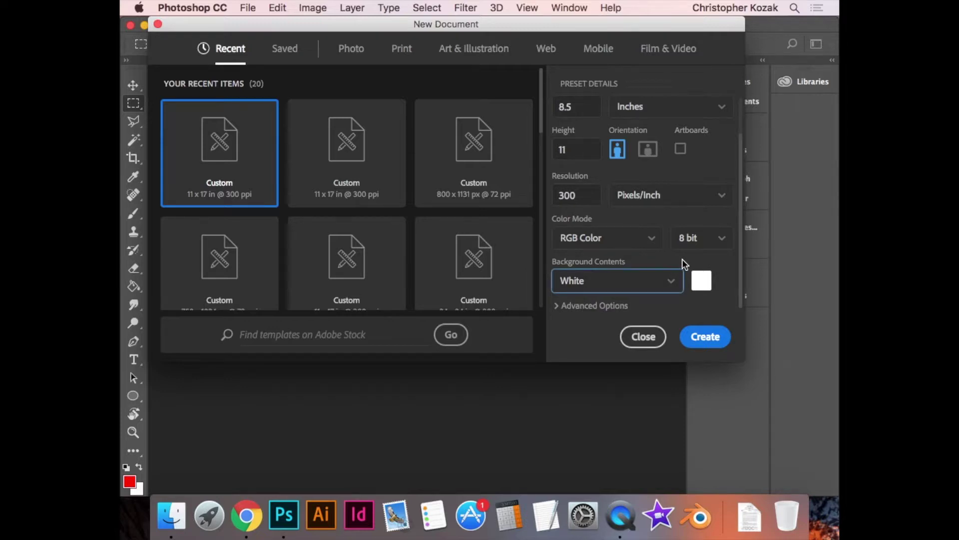
pyautogui.press('Return')
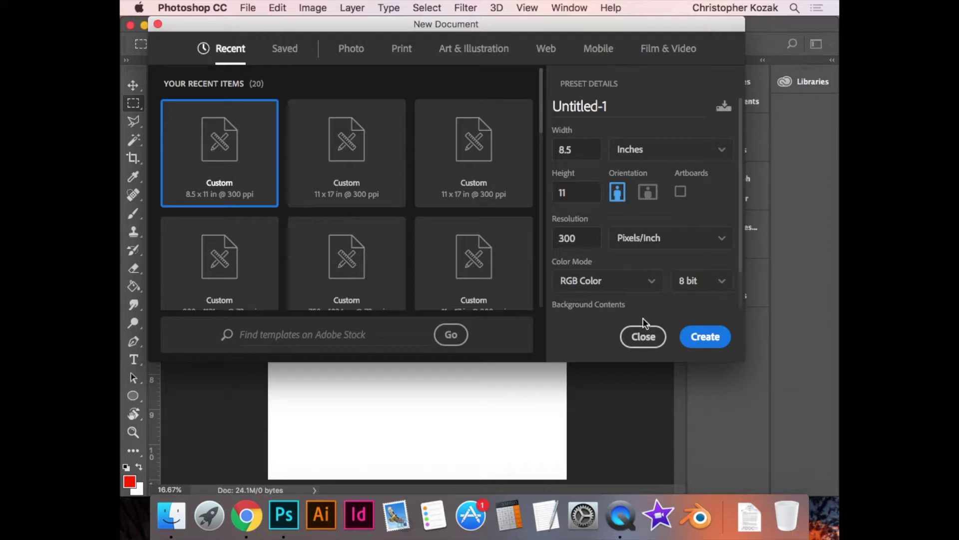
pyautogui.click(641, 336)
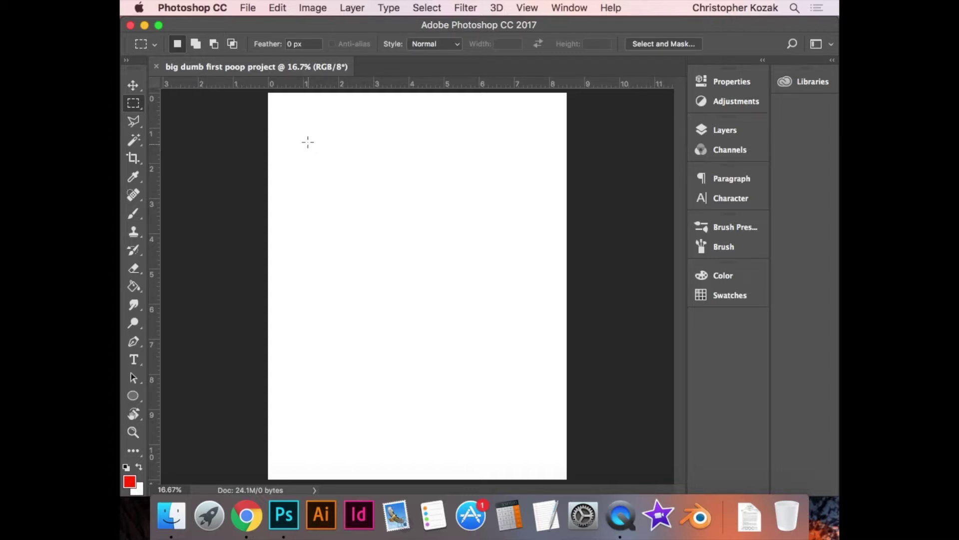
# - Marquee-select a rectangle about 6.5 by 3.5 inches in the page's upper half and fill it with the red foreground color using the Paint Bucket tool
pyautogui.moveTo(306, 136); pyautogui.dragTo(534, 260)
pyautogui.click(142, 287)
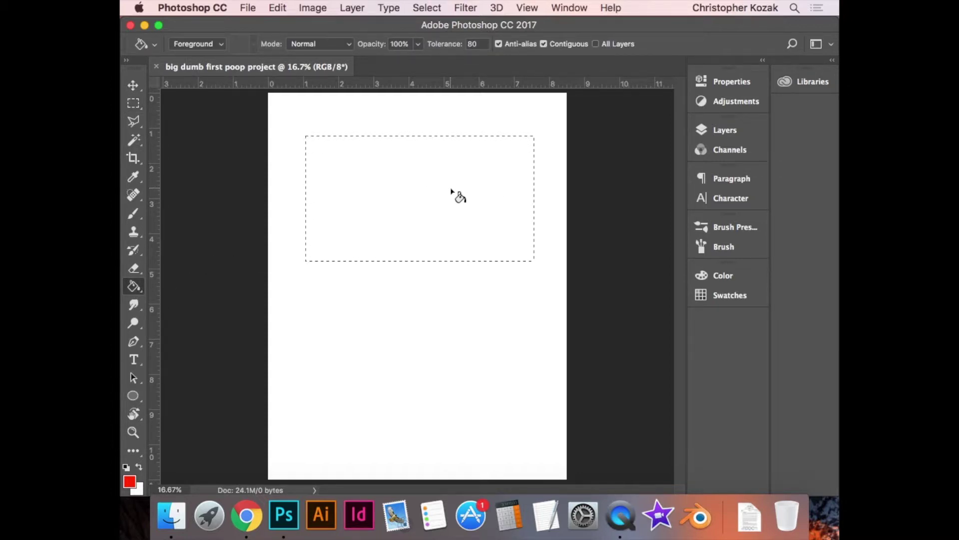
pyautogui.click(431, 181)
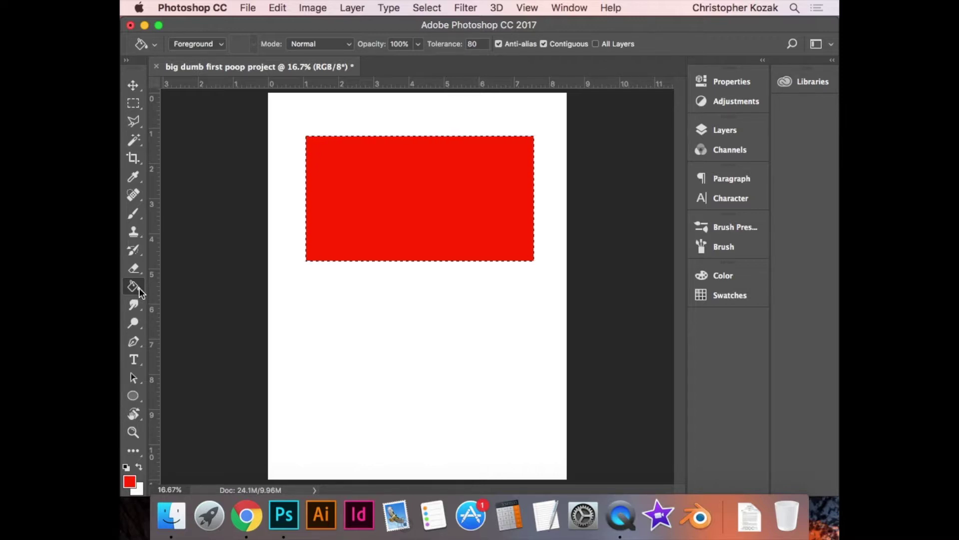
pyautogui.click(134, 287)
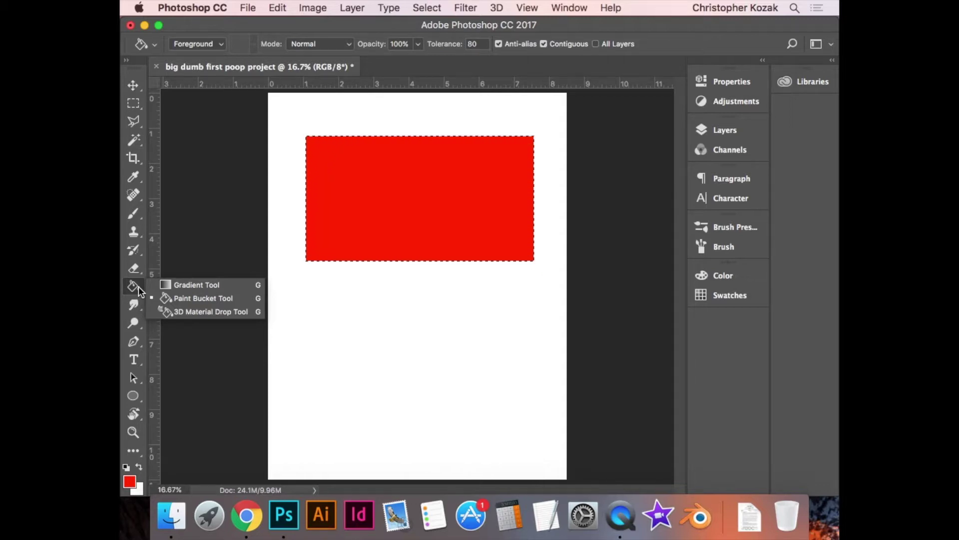
pyautogui.click(202, 298)
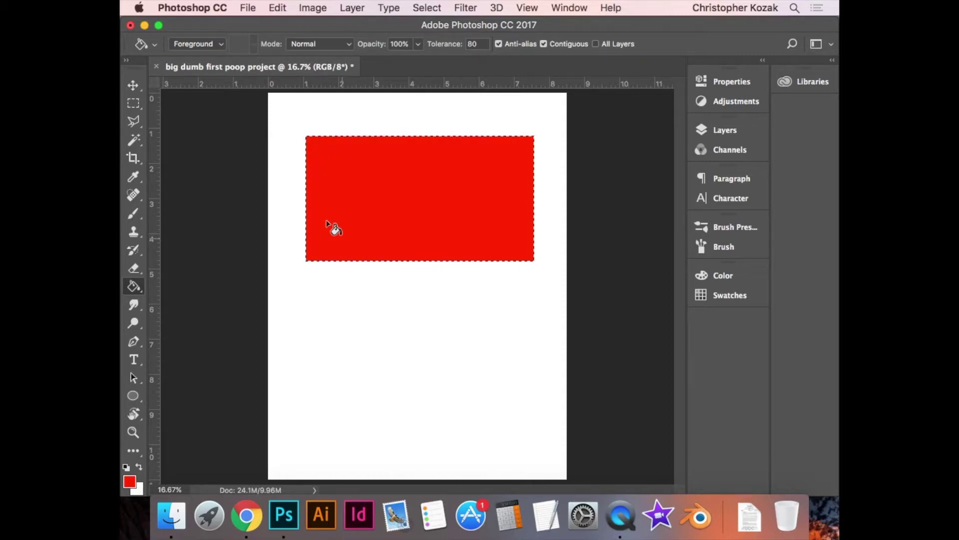
# - Set the foreground color to green #519a3a and fill the selected red rectangle with it using the Paint Bucket tool
pyautogui.click(131, 481)
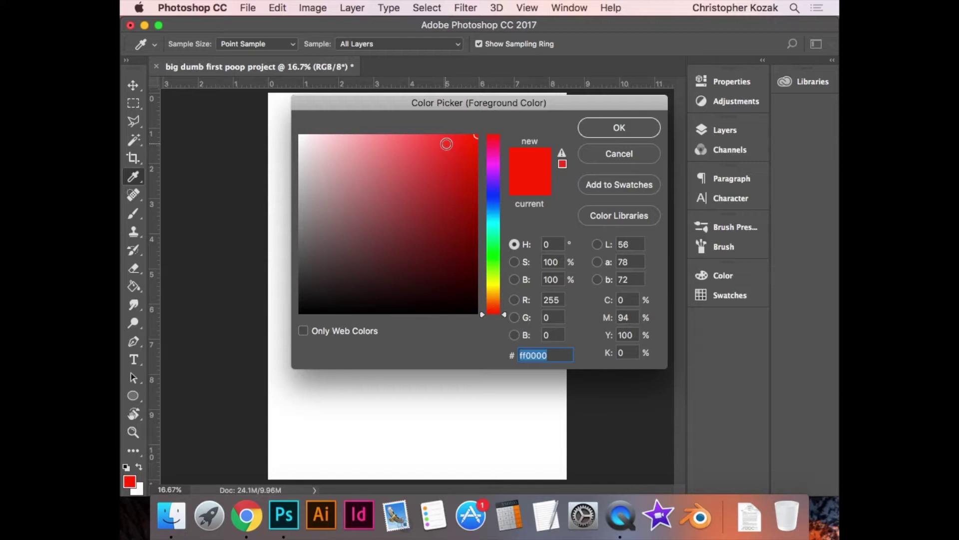
pyautogui.moveTo(456, 137)
pyautogui.mouseDown()
pyautogui.moveTo(338, 135)
pyautogui.moveTo(364, 145)
pyautogui.moveTo(462, 145)
pyautogui.moveTo(336, 140)
pyautogui.moveTo(437, 148)
pyautogui.moveTo(337, 150)
pyautogui.moveTo(475, 160)
pyautogui.moveTo(308, 156)
pyautogui.moveTo(481, 159)
pyautogui.moveTo(300, 154)
pyautogui.moveTo(455, 160)
pyautogui.mouseUp()
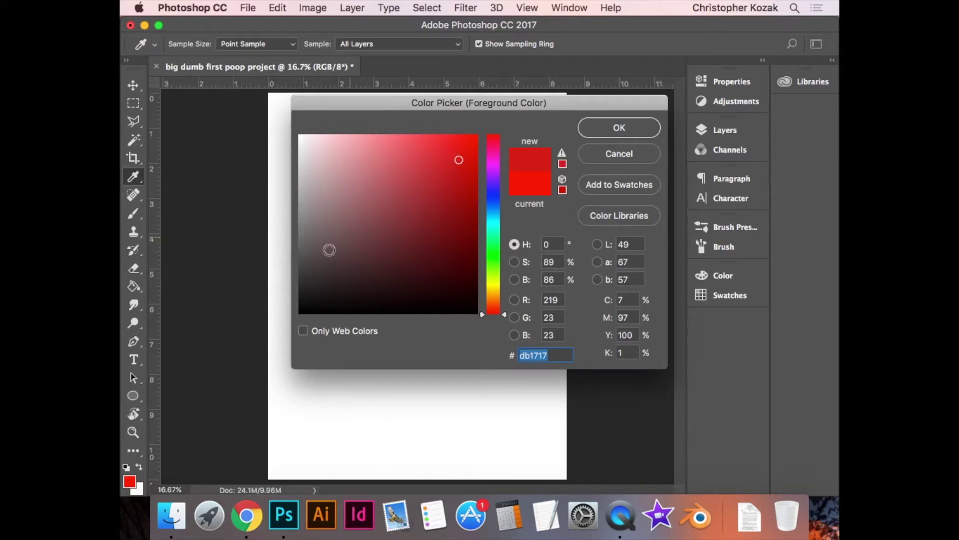
pyautogui.moveTo(319, 281)
pyautogui.mouseDown()
pyautogui.moveTo(300, 146)
pyautogui.moveTo(307, 280)
pyautogui.moveTo(315, 143)
pyautogui.moveTo(302, 141)
pyautogui.moveTo(285, 304)
pyautogui.moveTo(428, 233)
pyautogui.mouseUp()
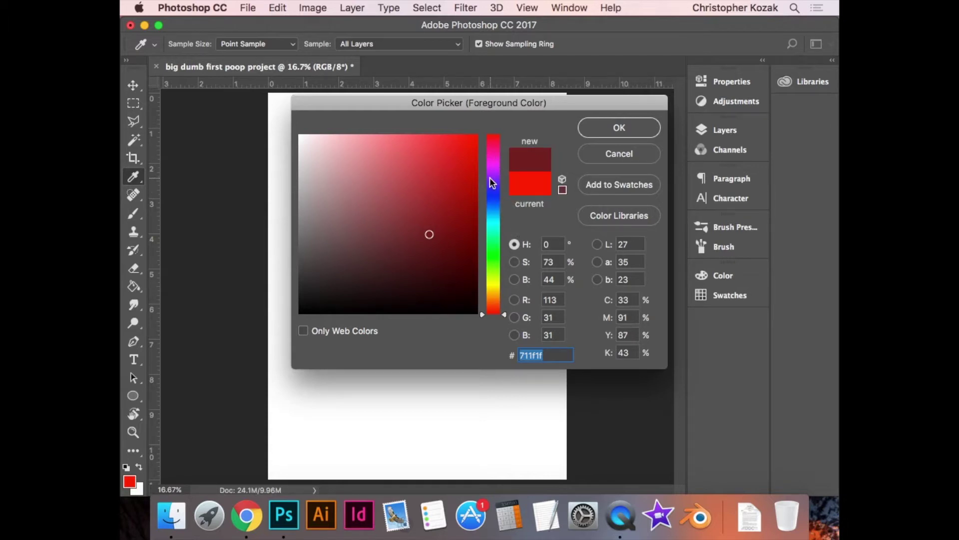
pyautogui.moveTo(494, 143); pyautogui.dragTo(496, 258)
pyautogui.moveTo(439, 234)
pyautogui.mouseDown()
pyautogui.moveTo(359, 229)
pyautogui.moveTo(372, 236)
pyautogui.moveTo(410, 205)
pyautogui.mouseUp()
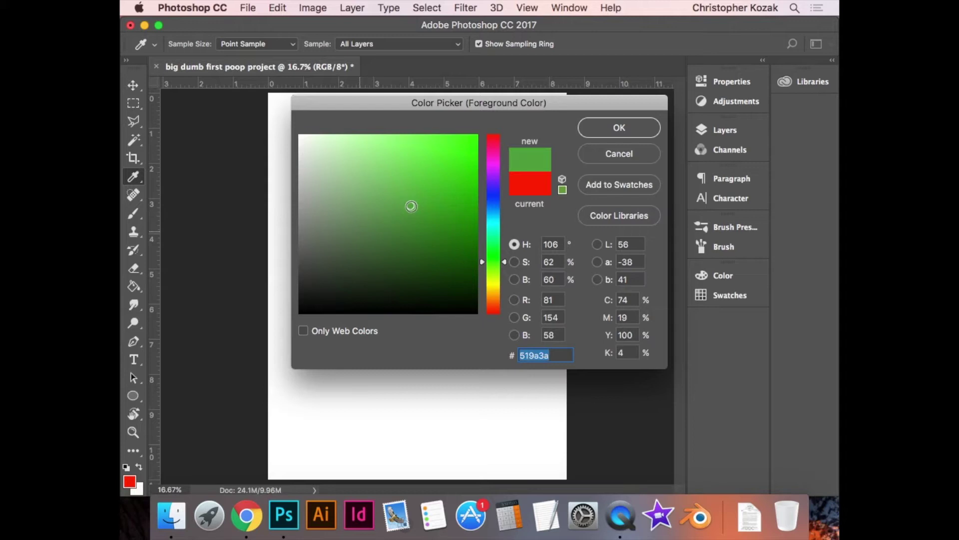
pyautogui.click(609, 133)
pyautogui.press('g')
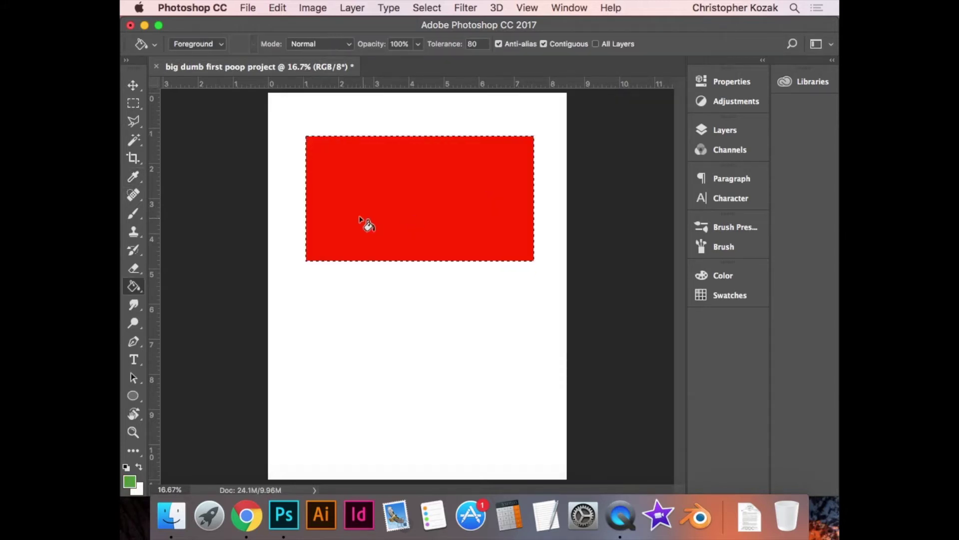
pyautogui.click(393, 190)
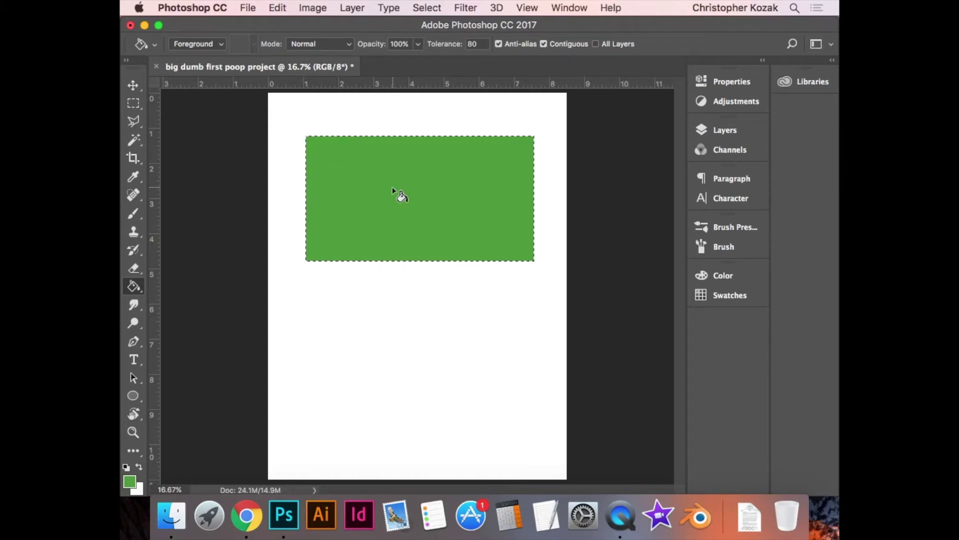
# - Open the Swatches panel, look at the Color panel grouped with it, and return to the swatches
pyautogui.click(572, 7)
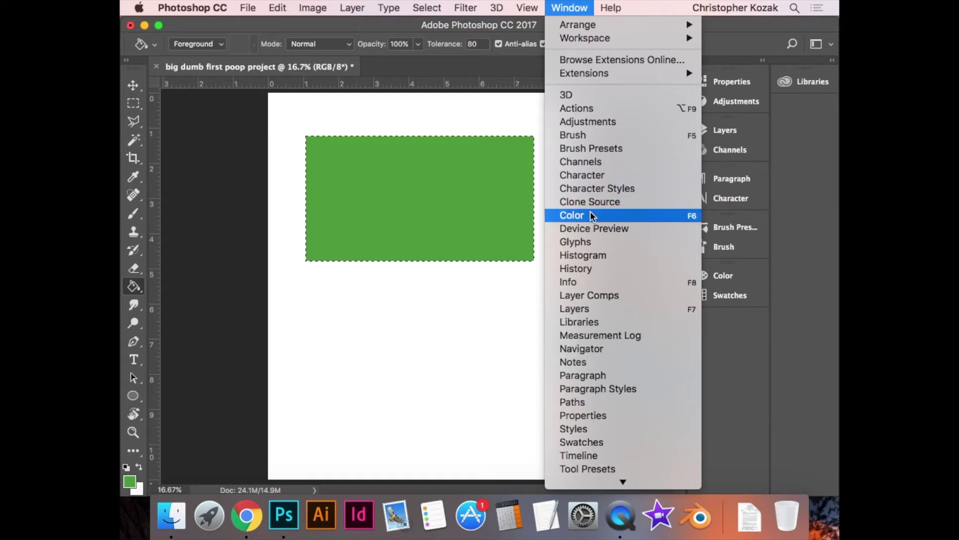
pyautogui.click(645, 441)
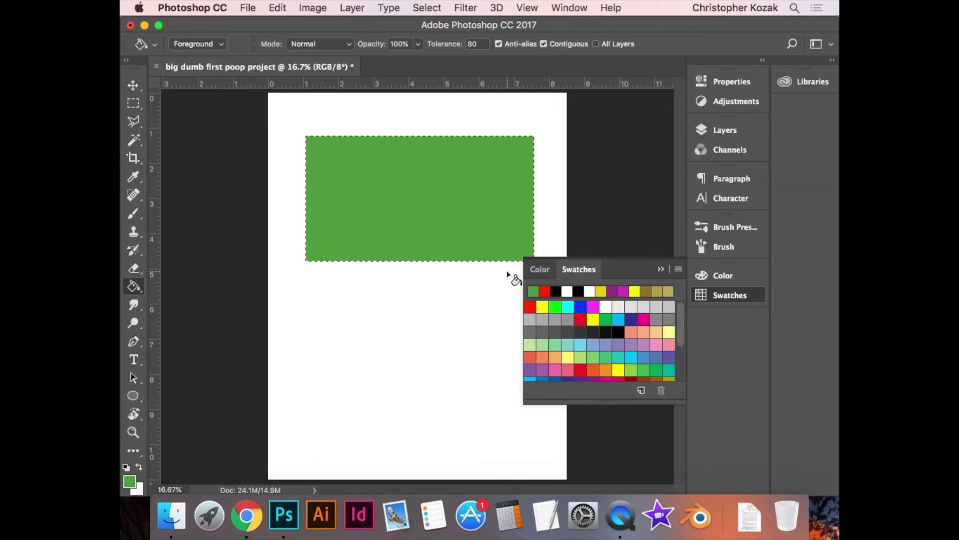
pyautogui.click(536, 270)
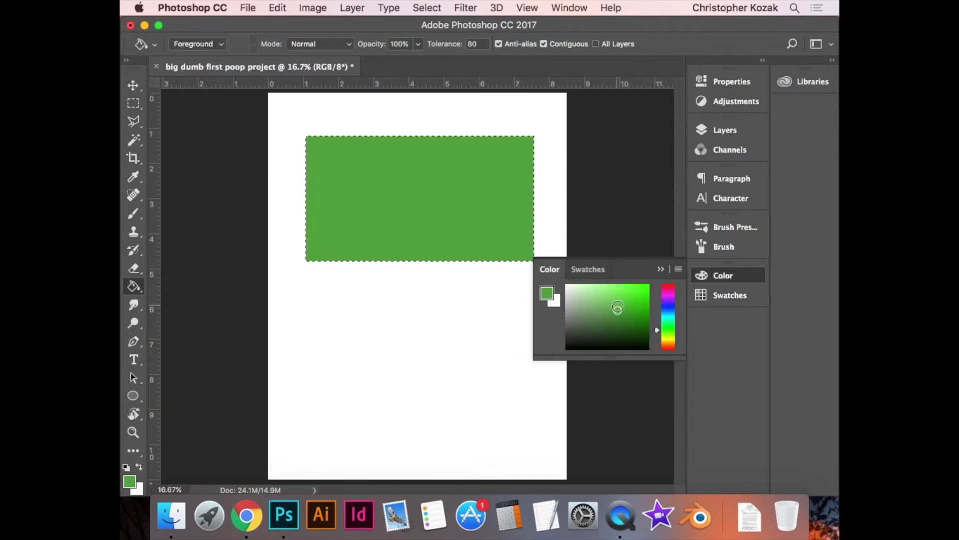
pyautogui.moveTo(608, 356)
pyautogui.mouseDown()
pyautogui.moveTo(602, 422)
pyautogui.moveTo(610, 357)
pyautogui.mouseUp()
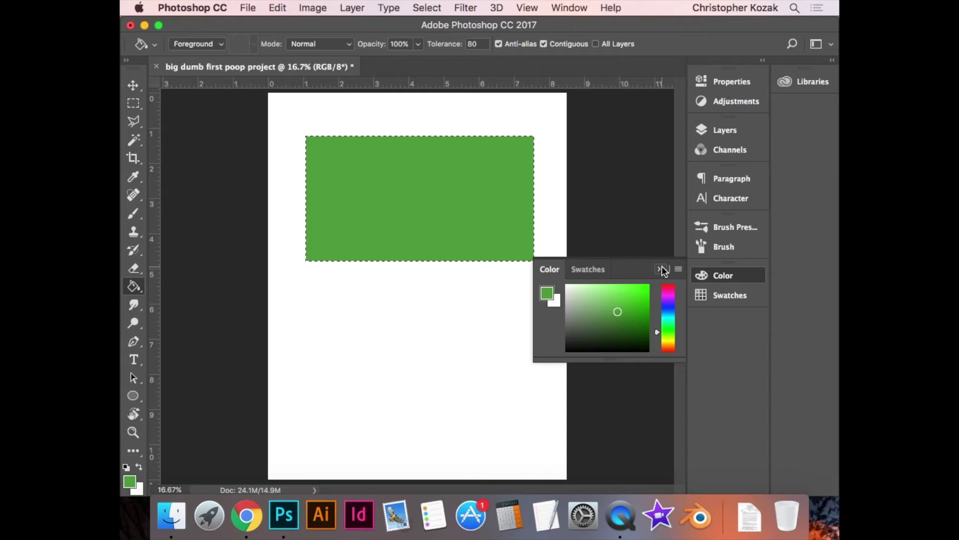
pyautogui.click(661, 269)
pyautogui.click(716, 276)
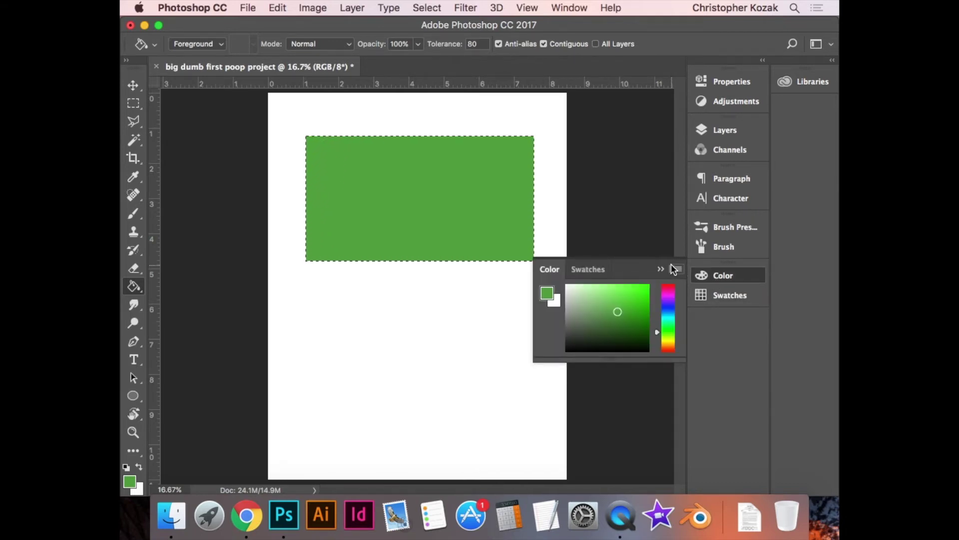
pyautogui.click(588, 269)
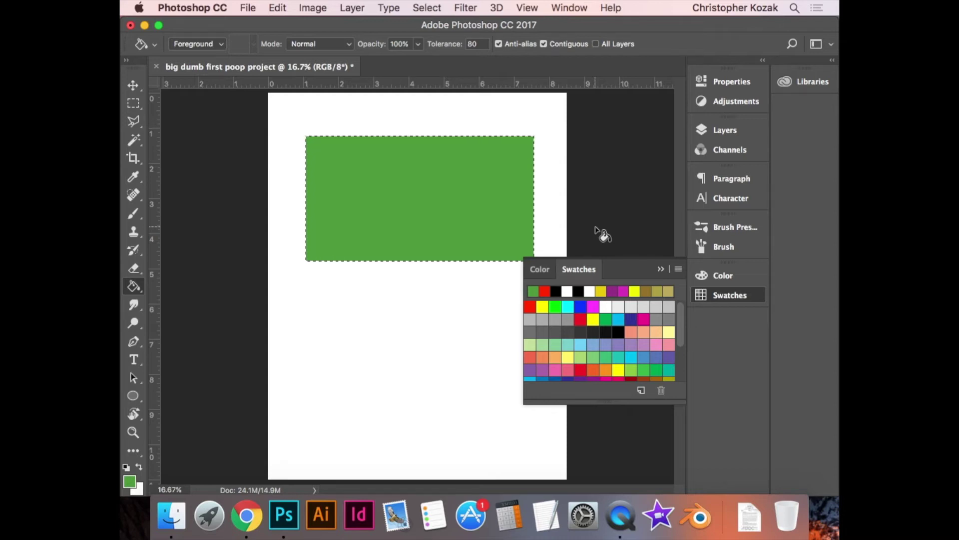
# - Marquee-select a rectangle about 3.8 by 4.6 inches overlapping the green rectangle's lower-left corner and fill all of it with the magenta swatch
pyautogui.press('m')
pyautogui.click(289, 146)
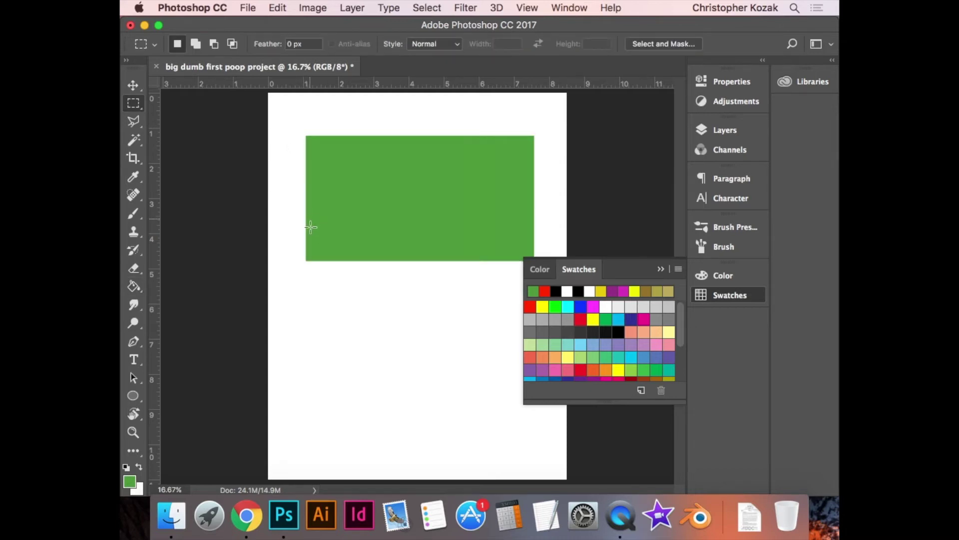
pyautogui.moveTo(283, 207); pyautogui.dragTo(416, 370)
pyautogui.click(133, 286)
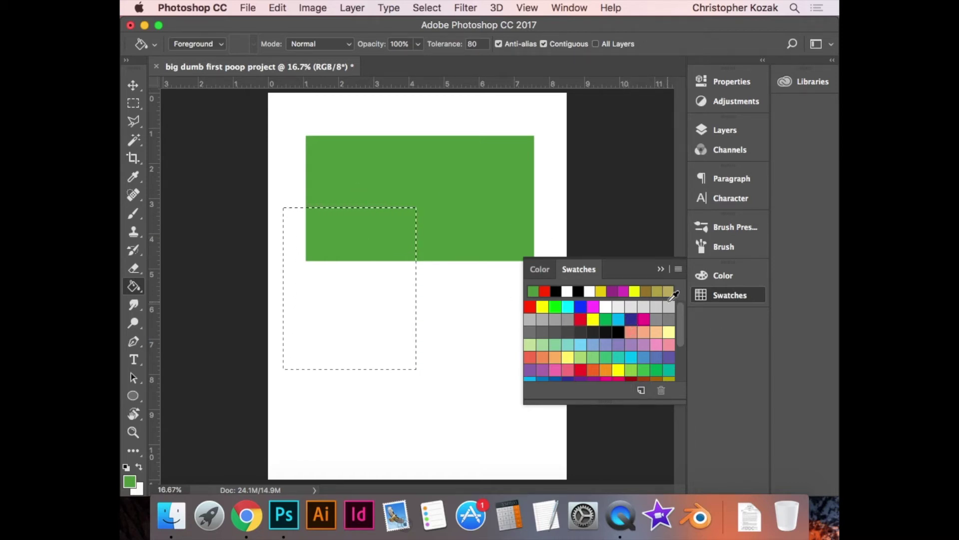
pyautogui.moveTo(679, 316); pyautogui.dragTo(695, 298)
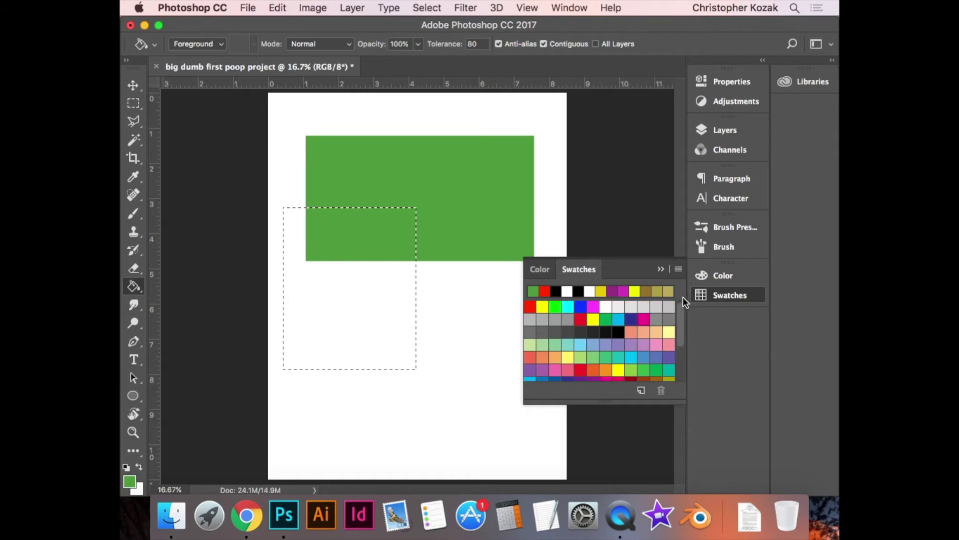
pyautogui.click(593, 307)
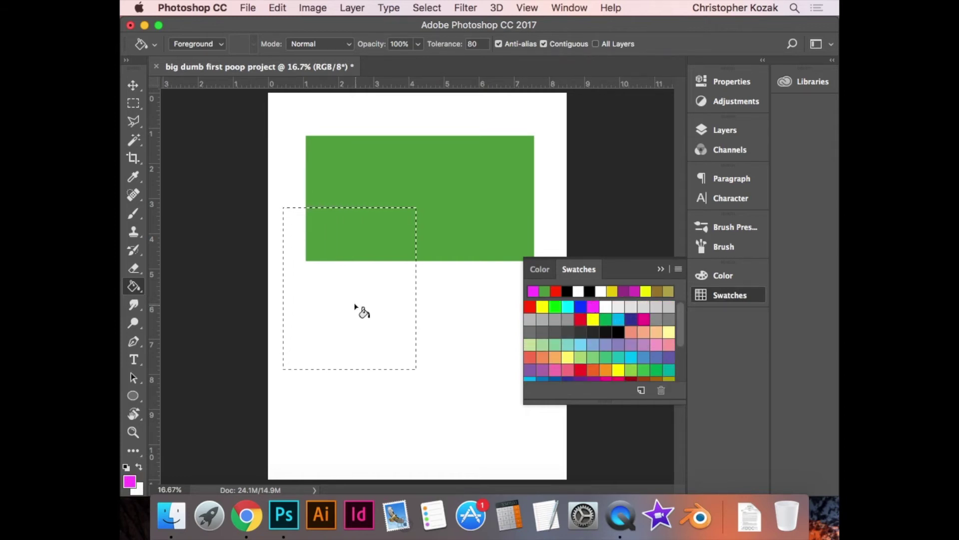
pyautogui.click(343, 303)
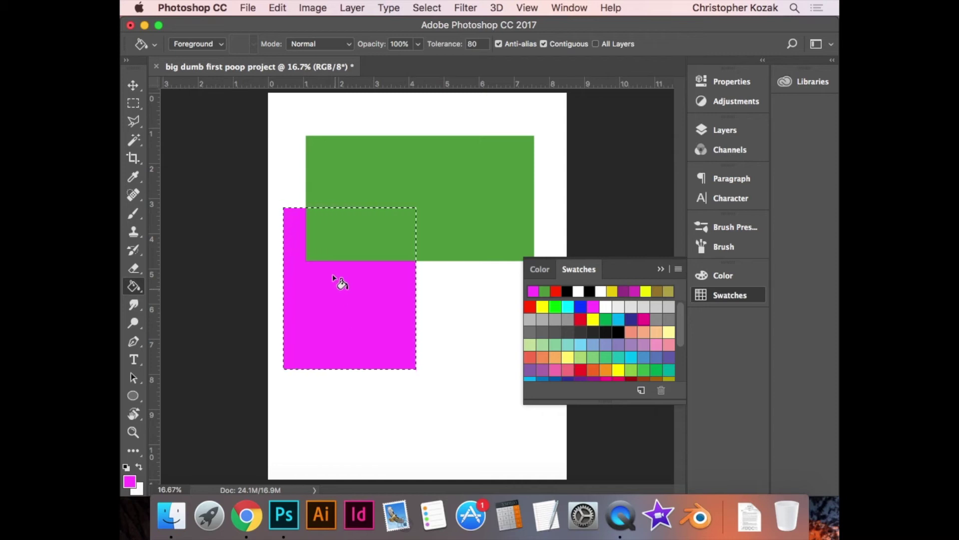
pyautogui.click(352, 221)
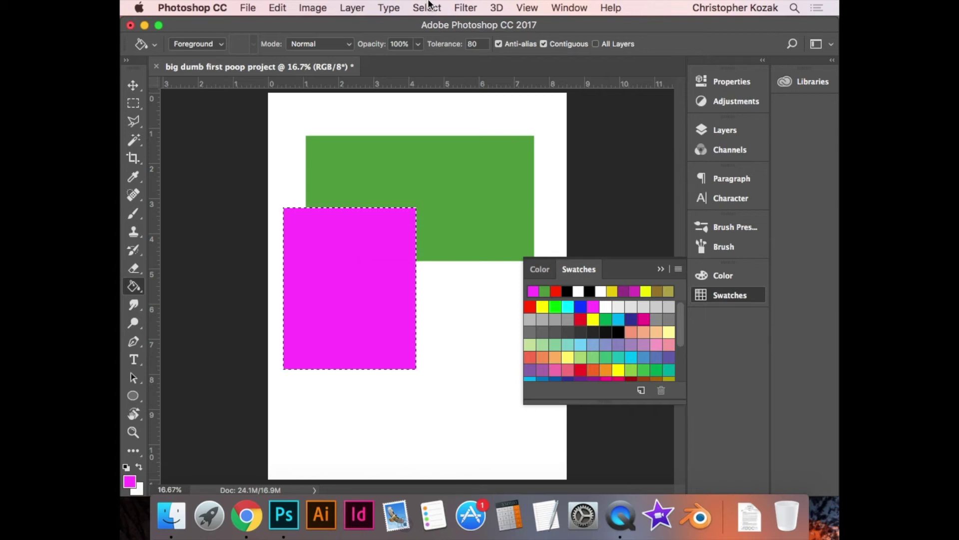
# - Invert the selection, fill the white page area around the rectangles with yellow, and deselect
pyautogui.click(429, 6)
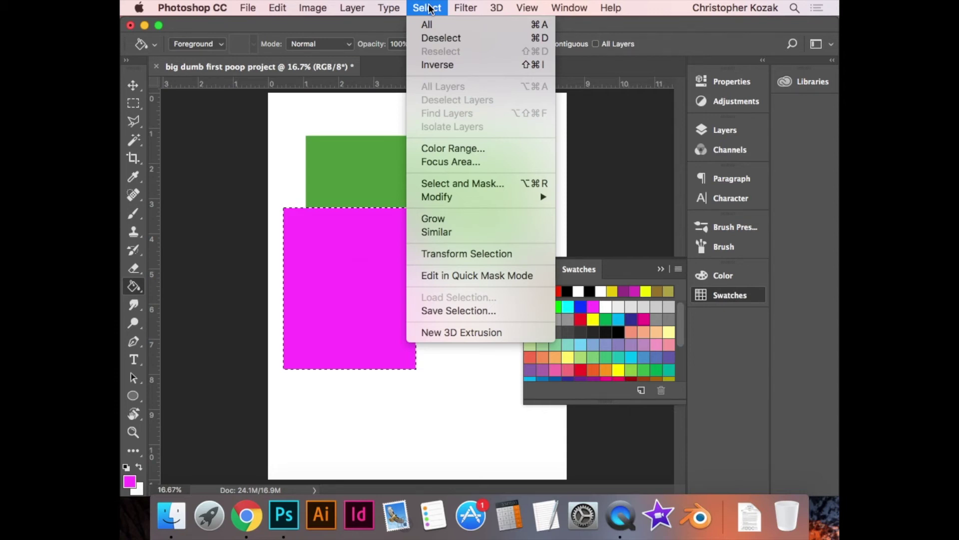
pyautogui.click(427, 65)
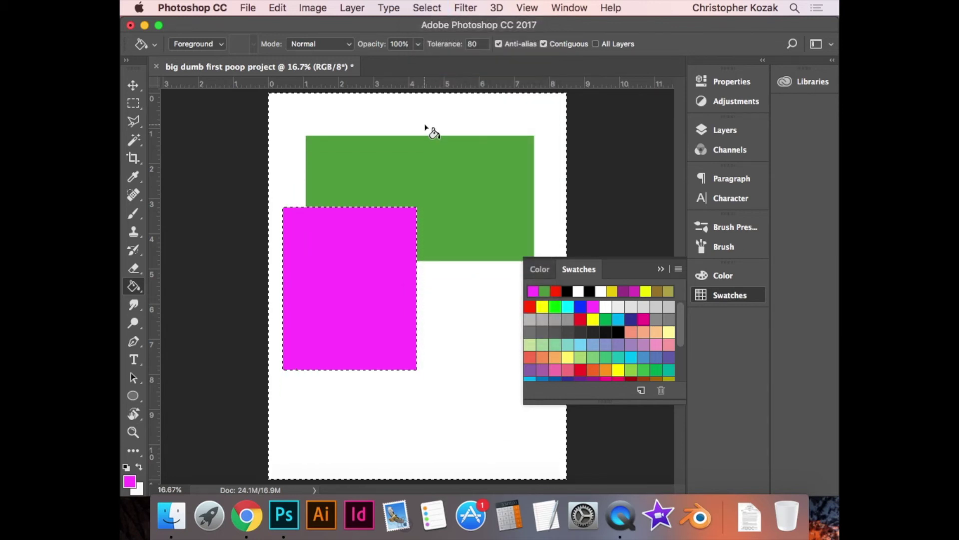
pyautogui.click(354, 117)
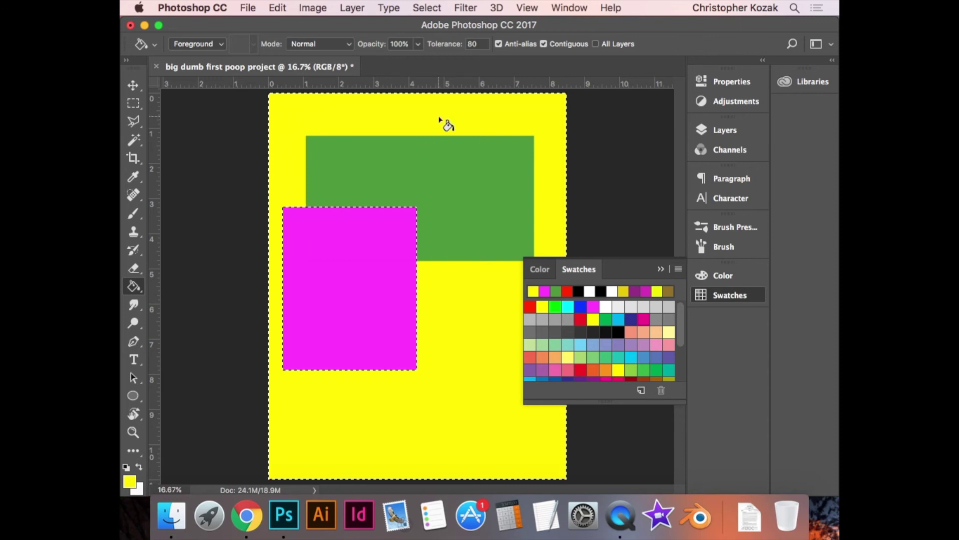
pyautogui.press('m')
pyautogui.click(201, 171)
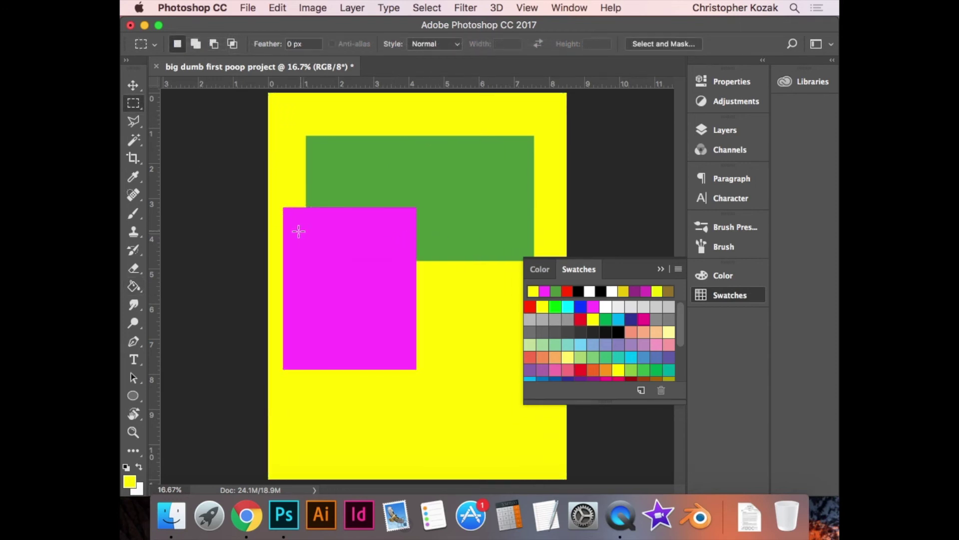
# - Marquee-select a square about 2.7 inches wide inside the magenta rectangle, fill it with black, and deselect
pyautogui.moveTo(298, 234); pyautogui.dragTo(370, 298)
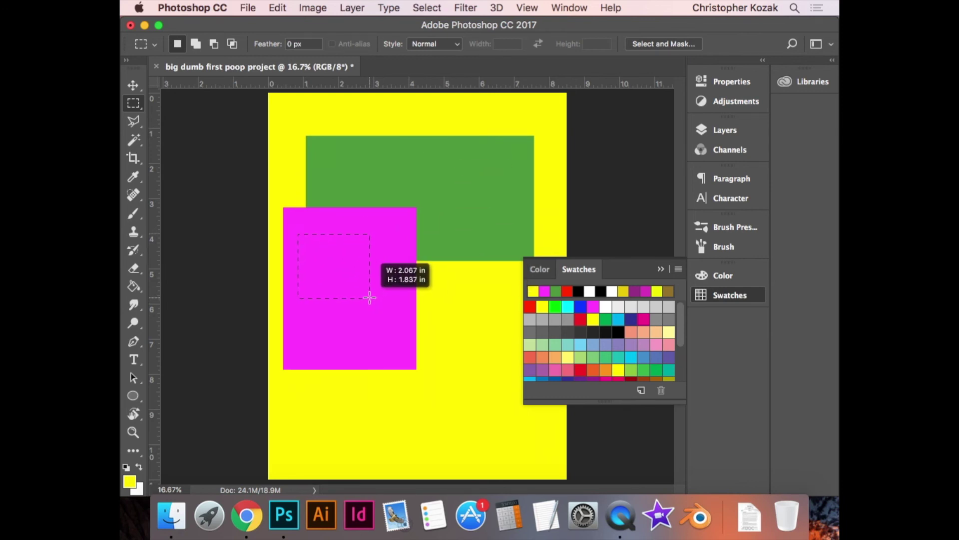
pyautogui.moveTo(370, 298)
pyautogui.mouseDown()
pyautogui.moveTo(348, 243)
pyautogui.moveTo(400, 345)
pyautogui.moveTo(440, 295)
pyautogui.moveTo(431, 345)
pyautogui.moveTo(450, 280)
pyautogui.moveTo(417, 383)
pyautogui.moveTo(411, 378)
pyautogui.moveTo(488, 208)
pyautogui.moveTo(378, 361)
pyautogui.moveTo(360, 334)
pyautogui.moveTo(391, 369)
pyautogui.mouseUp()
pyautogui.press('g')
pyautogui.click(579, 290)
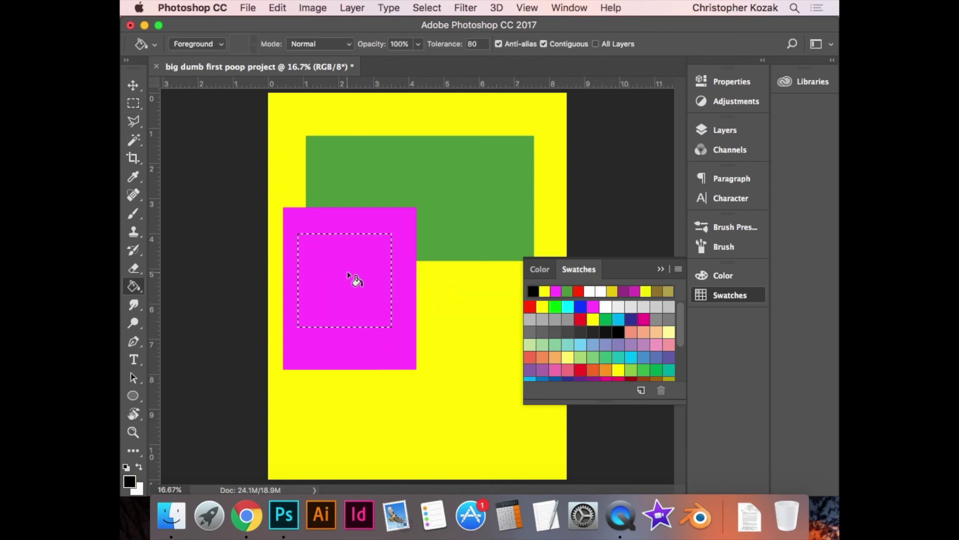
pyautogui.click(353, 278)
pyautogui.press('m')
pyautogui.hotkey('ctrl', 'd')
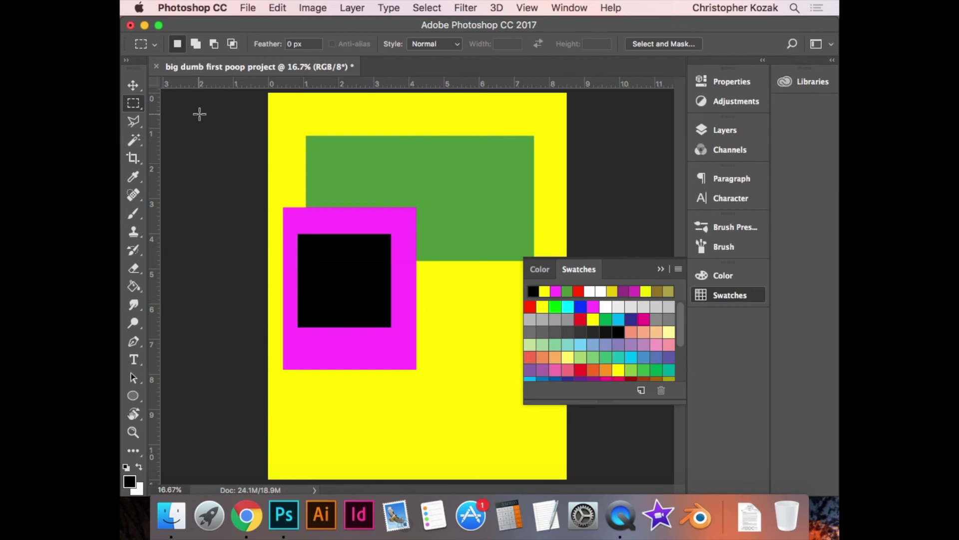
# - Switch to System Preferences and open the Mouse settings
pyautogui.click(587, 517)
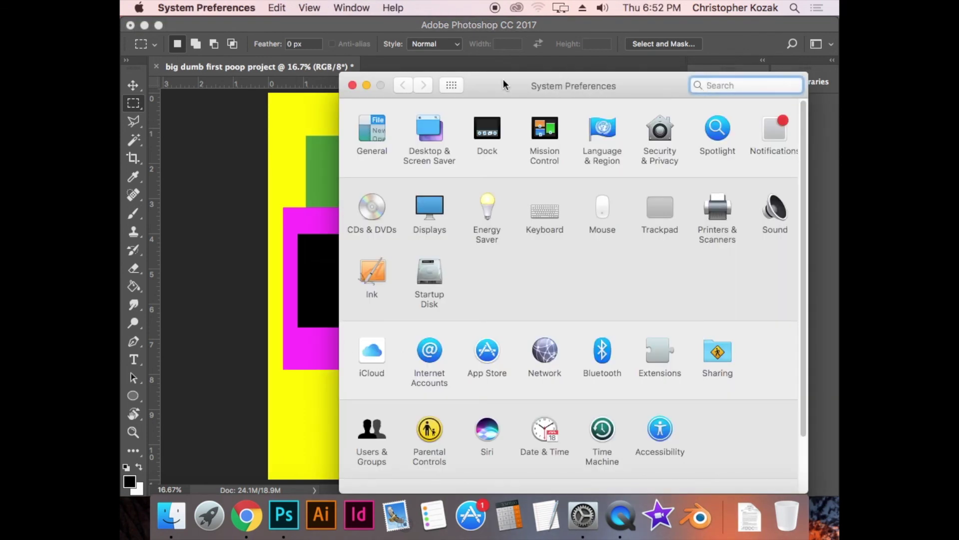
pyautogui.moveTo(502, 79); pyautogui.dragTo(415, 30)
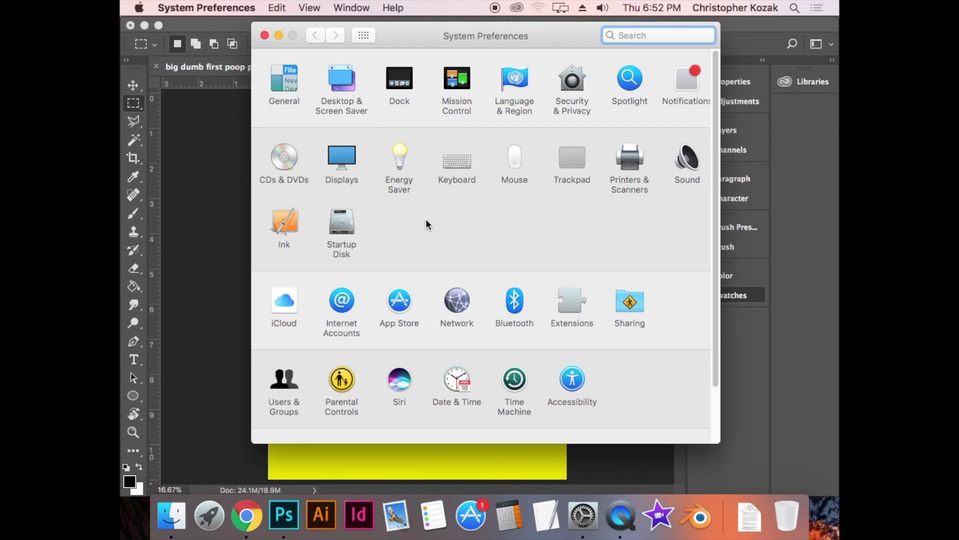
pyautogui.click(516, 159)
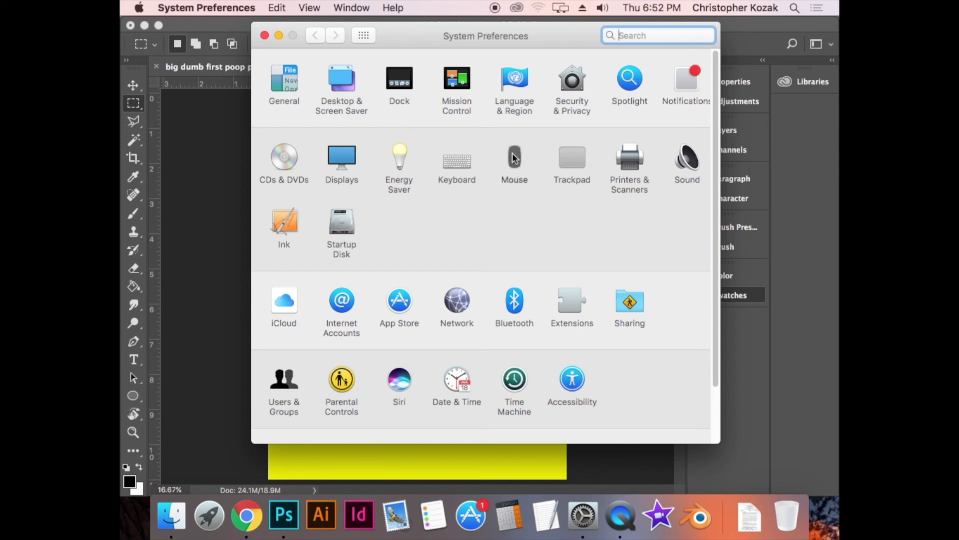